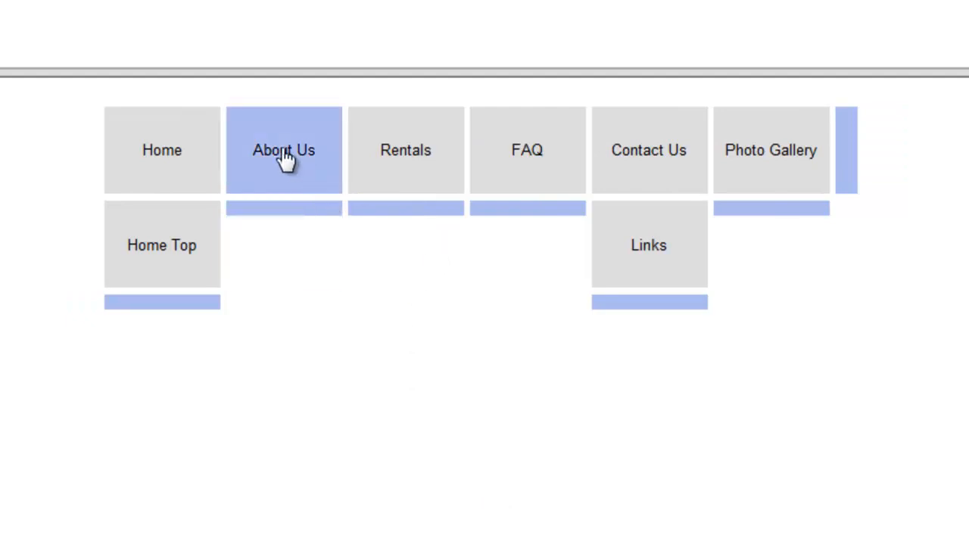
- Move the About Us page between the FAQ and Contact Us pages in the site's page order
mouse_move(286, 159)
mouse_down()
mouse_move(618, 182)
mouse_move(569, 184)
mouse_move(588, 171)
mouse_up()
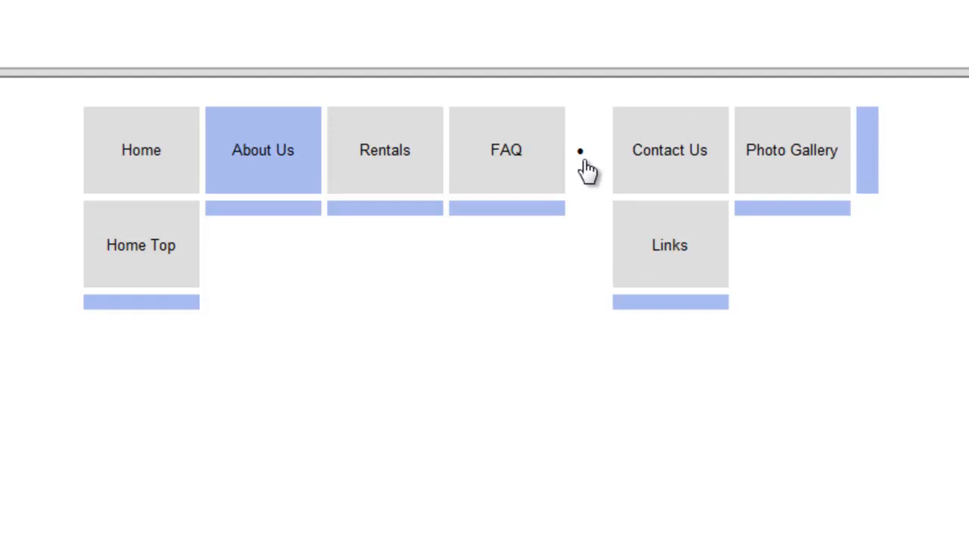
drag(588, 171, 584, 173)
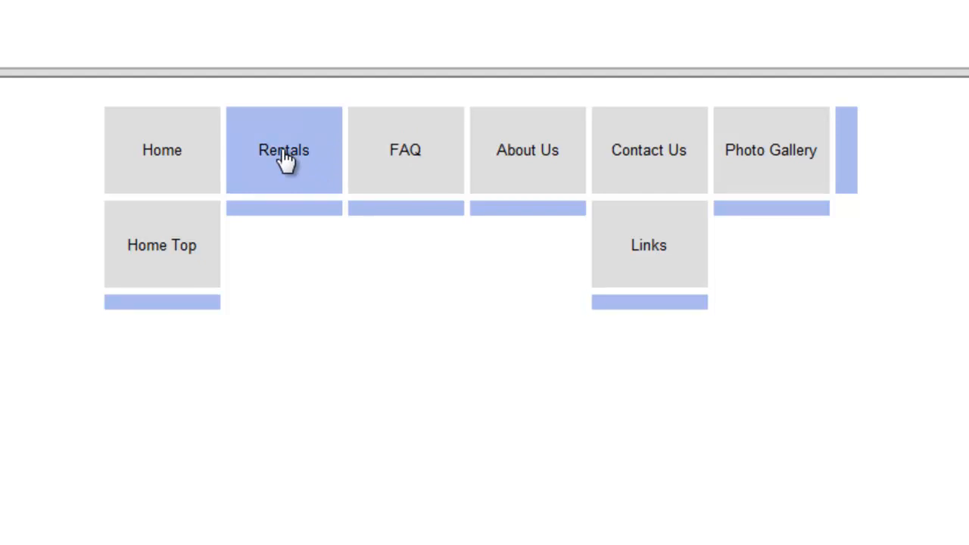
- Open the Photo Gallery page for editing and examine the (GALLERY) placeholder in its content
click(801, 155)
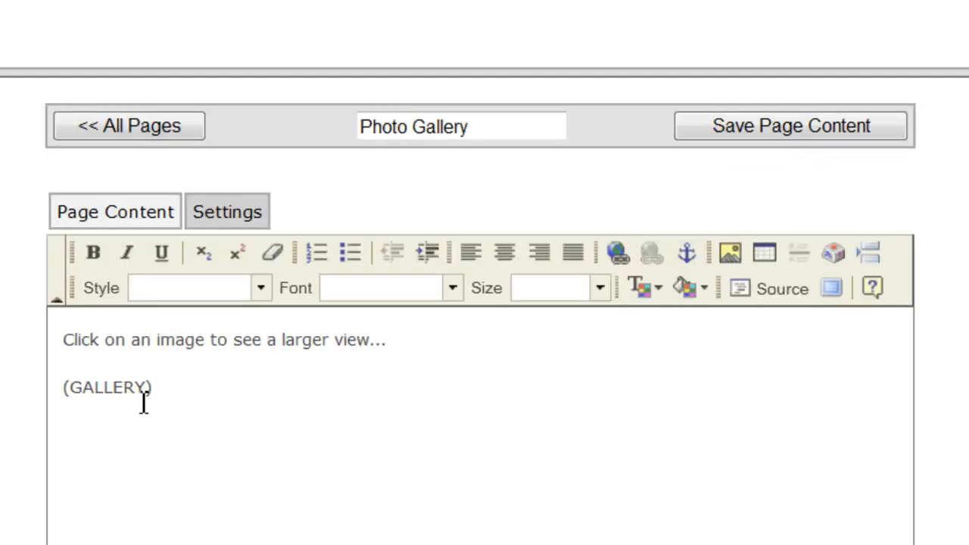
drag(180, 394, 63, 403)
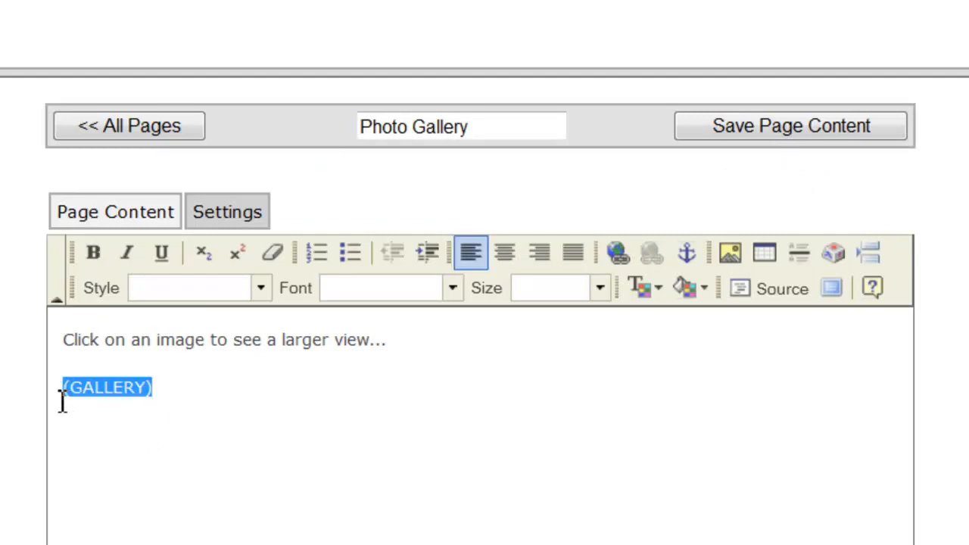
click(125, 403)
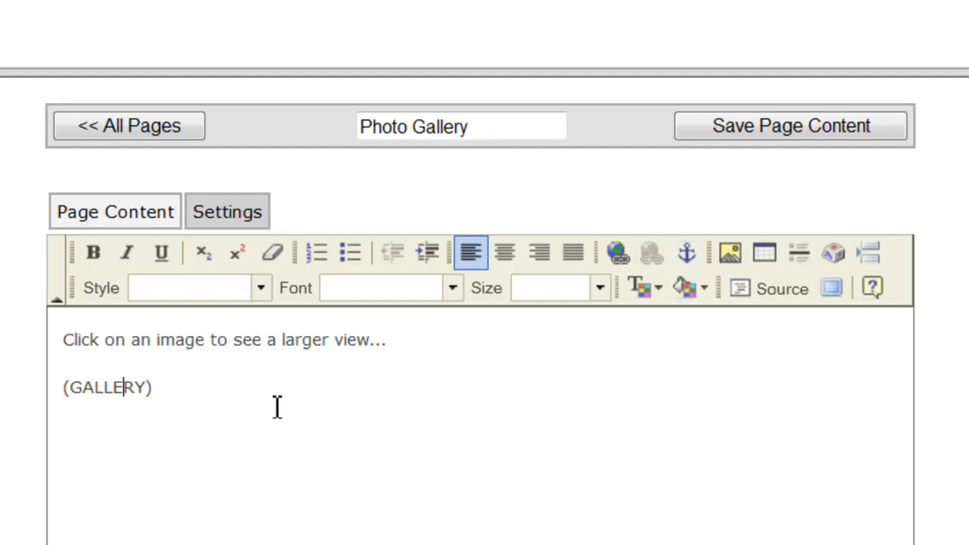
click(455, 349)
text(,kjhghg)
key(BackSpace)
key(BackSpace)
key(BackSpace)
key(BackSpace)
key(BackSpace)
key(BackSpace)
key(BackSpace)
- Return to the overview of all pages and add a new page, ready for its page name
click(134, 129)
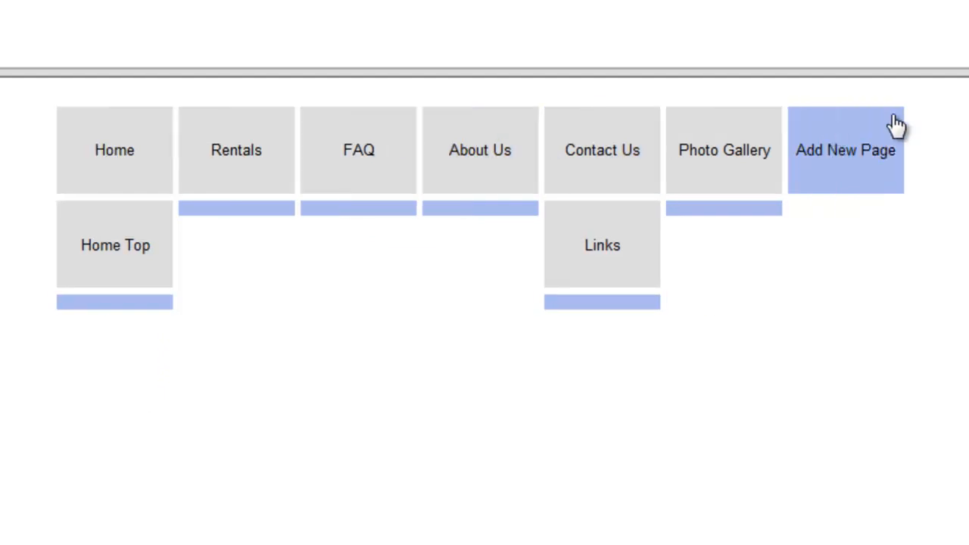
click(844, 167)
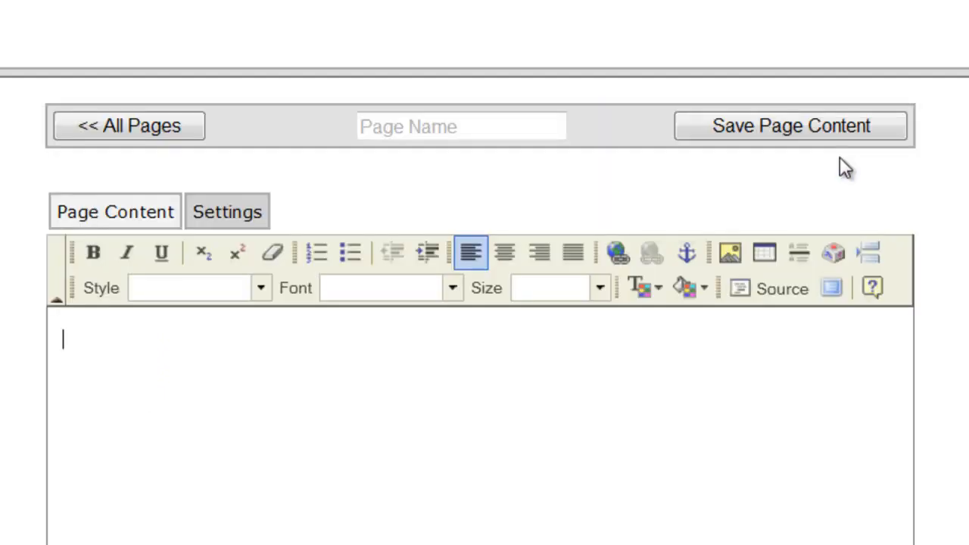
click(493, 134)
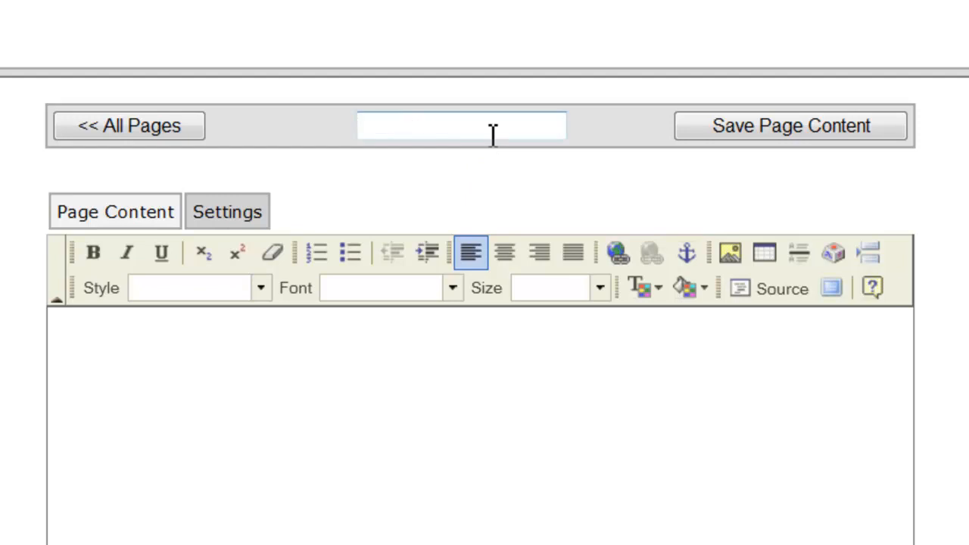
text(cotton c)
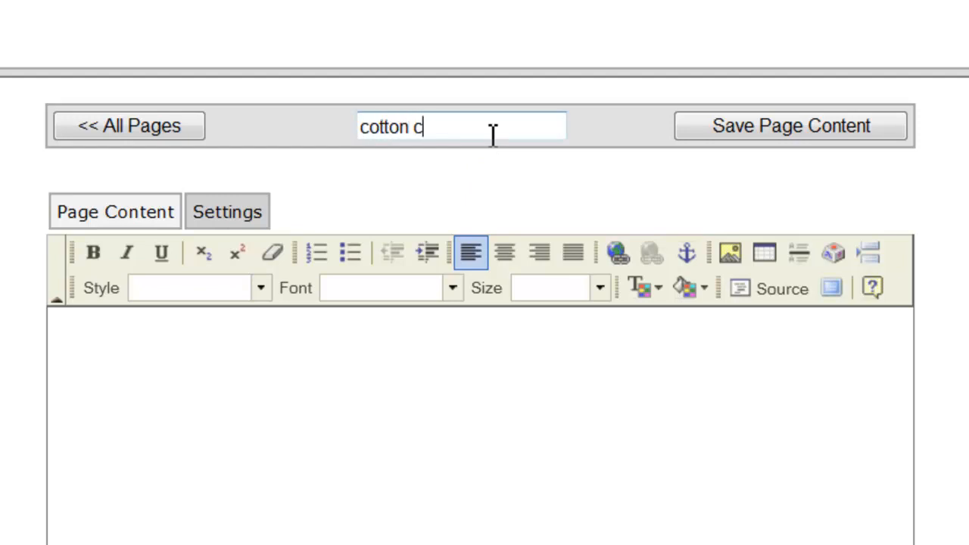
text(andy)
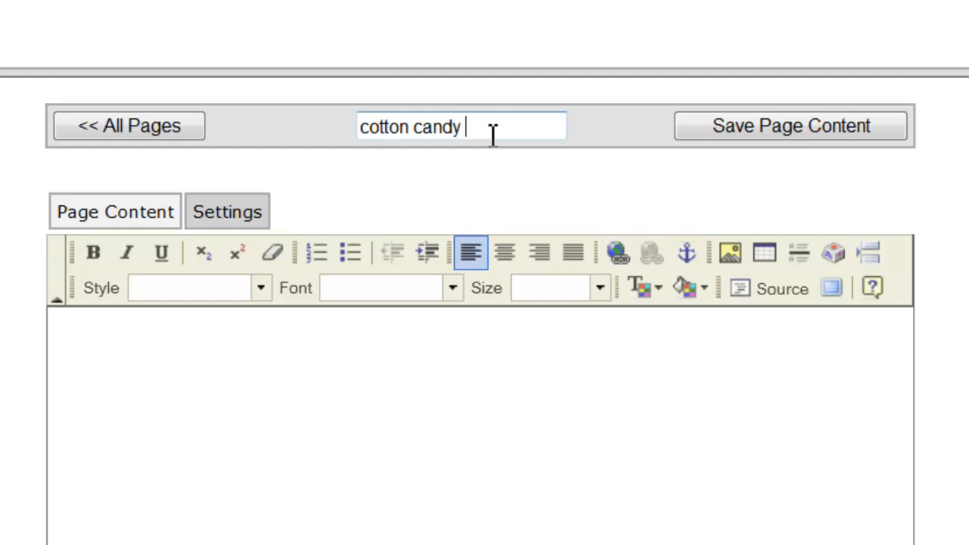
text(info)
key(BackSpace)
key(BackSpace)
key(BackSpace)
key(BackSpace)
key(BackSpace)
key(BackSpace)
key(BackSpace)
key(BackSpace)
key(BackSpace)
key(BackSpace)
key(BackSpace)
key(BackSpace)
key(BackSpace)
key(BackSpace)
key(BackSpace)
key(BackSpace)
key(BackSpace)
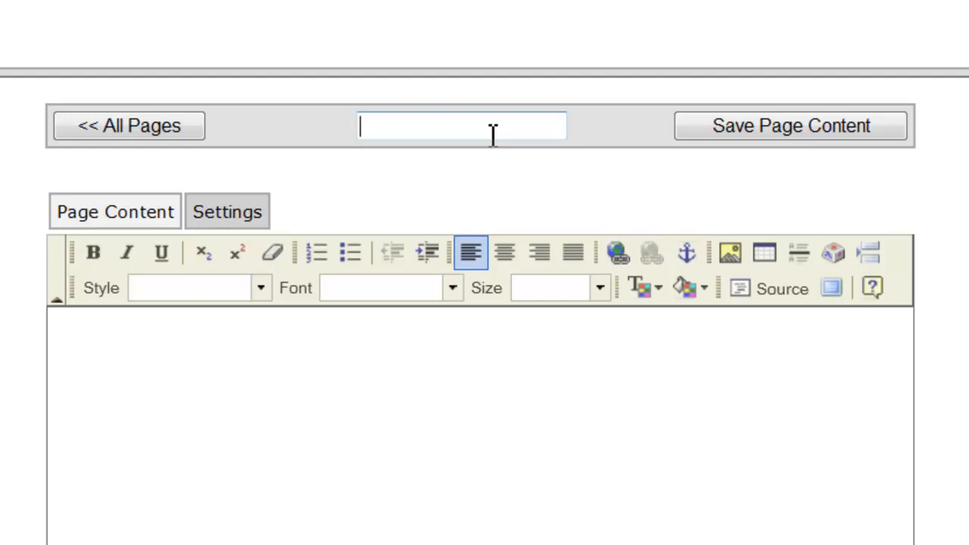
- Name the page "testimonials" and enter the content "This is some fake text talking about how great we are and what my customers are thinking."
text(testimonials)
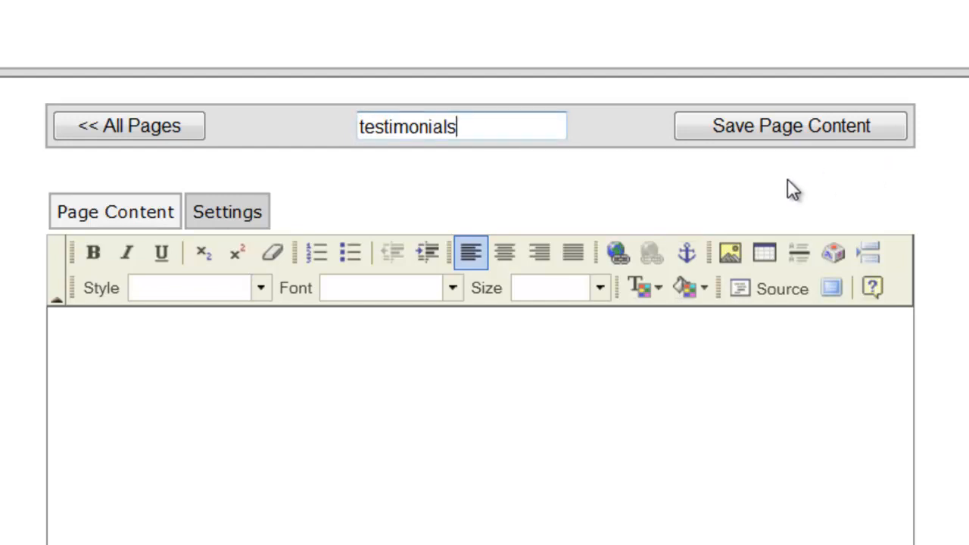
click(308, 364)
scroll(307, 364, down, 5)
scroll(359, 243, up, 2)
scroll(382, 313, up, 3)
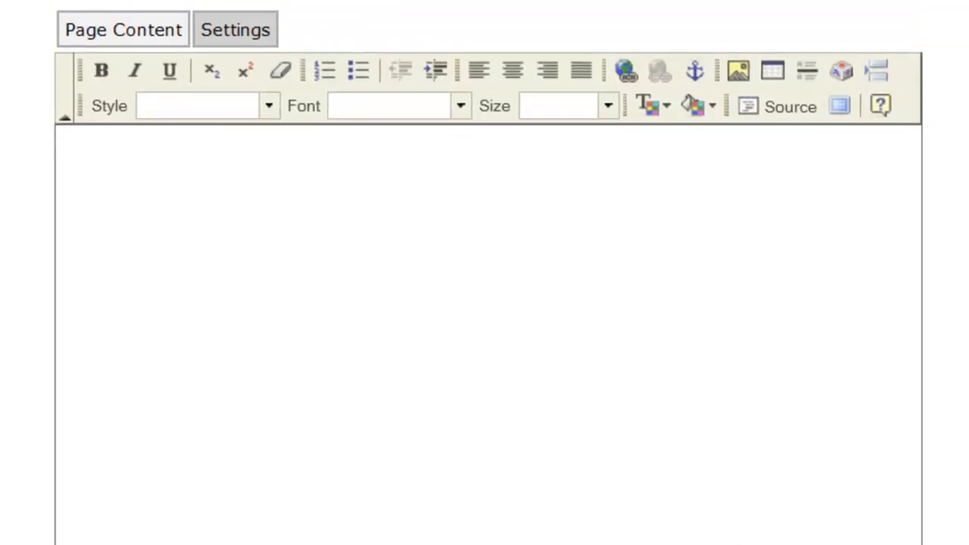
text(This is some fake text talking about how great we are and what my customers are thinking.)
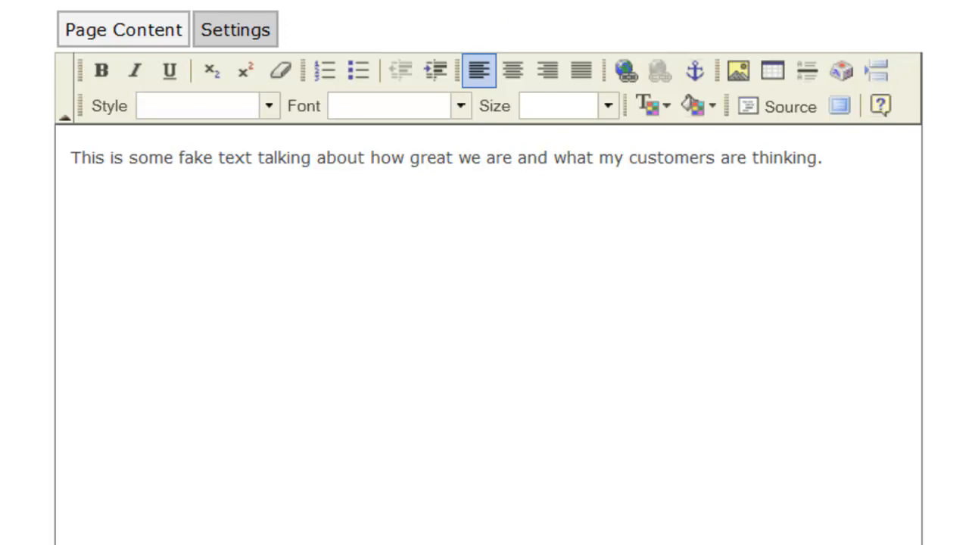
- Define a table below the text with 2 rows, 3 columns, a width of 800 pixels and center alignment
click(339, 267)
click(867, 157)
key(Return)
click(771, 71)
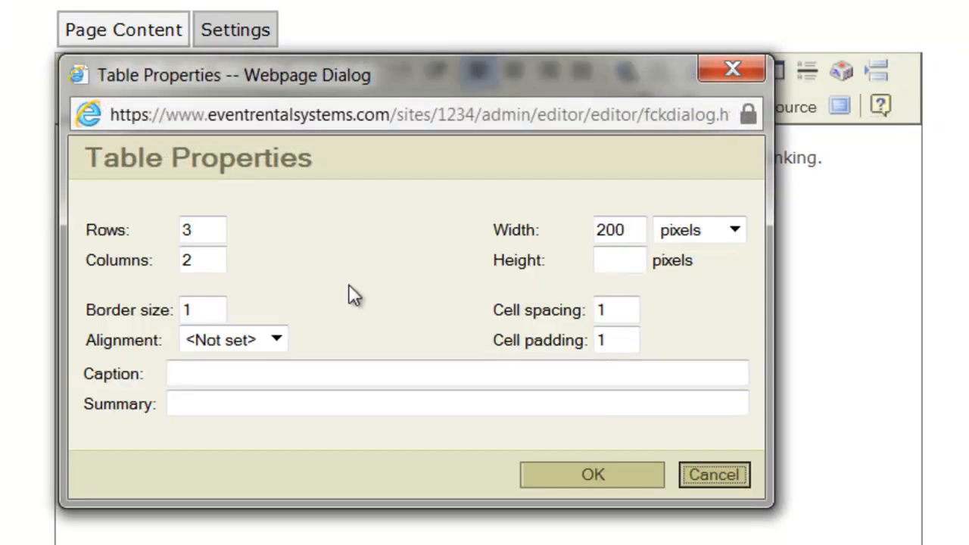
drag(205, 262, 149, 263)
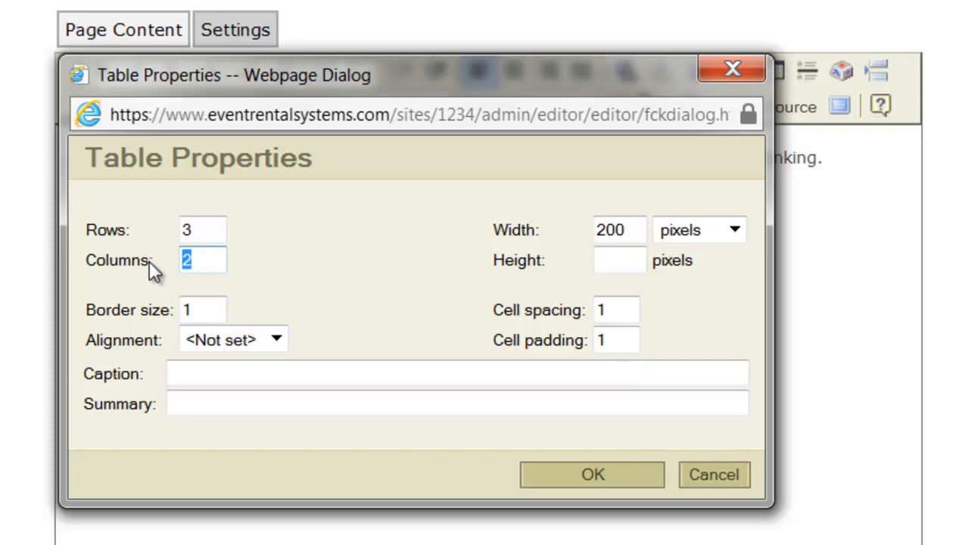
text(3)
drag(216, 234, 80, 228)
text(2)
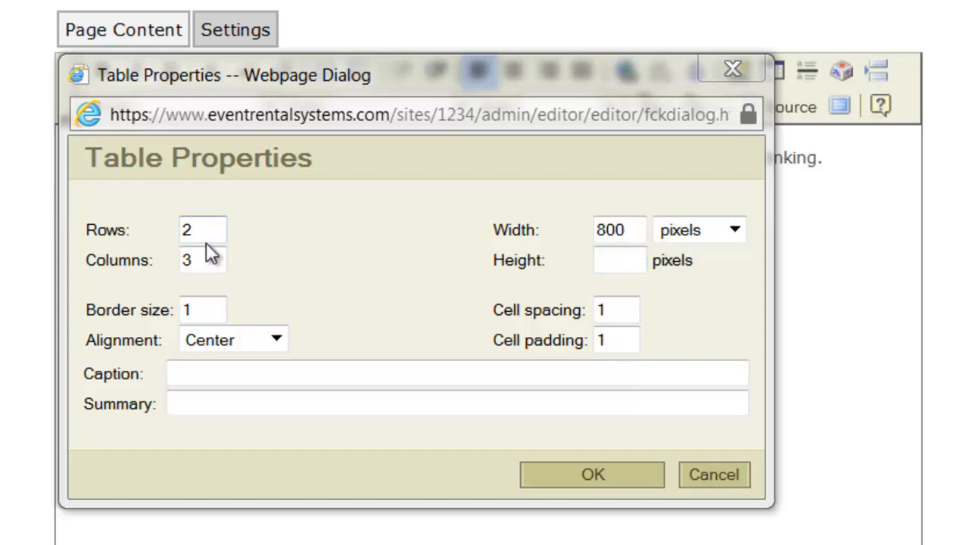
- Keep the table's center alignment, set its cell padding to 5 and insert the table
click(276, 341)
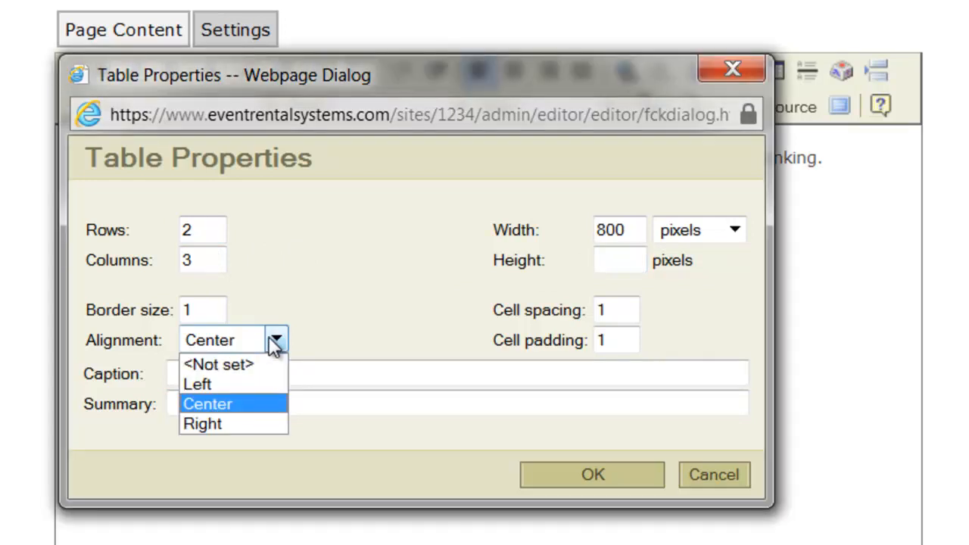
click(275, 342)
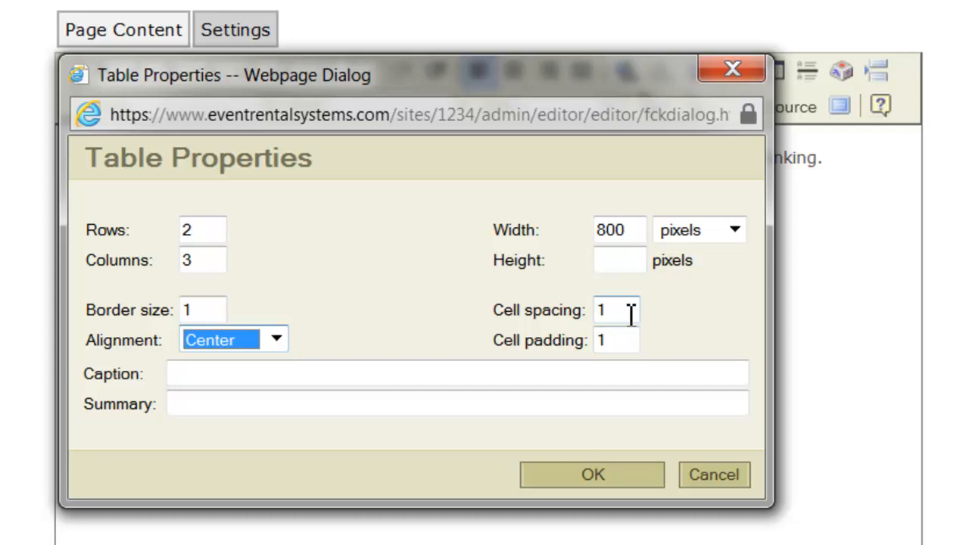
drag(631, 313, 479, 309)
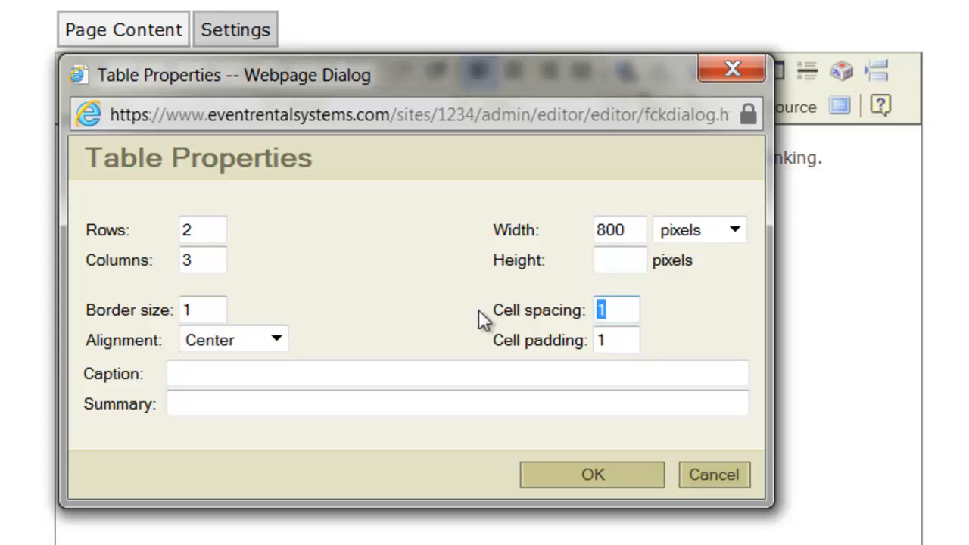
drag(632, 343, 580, 338)
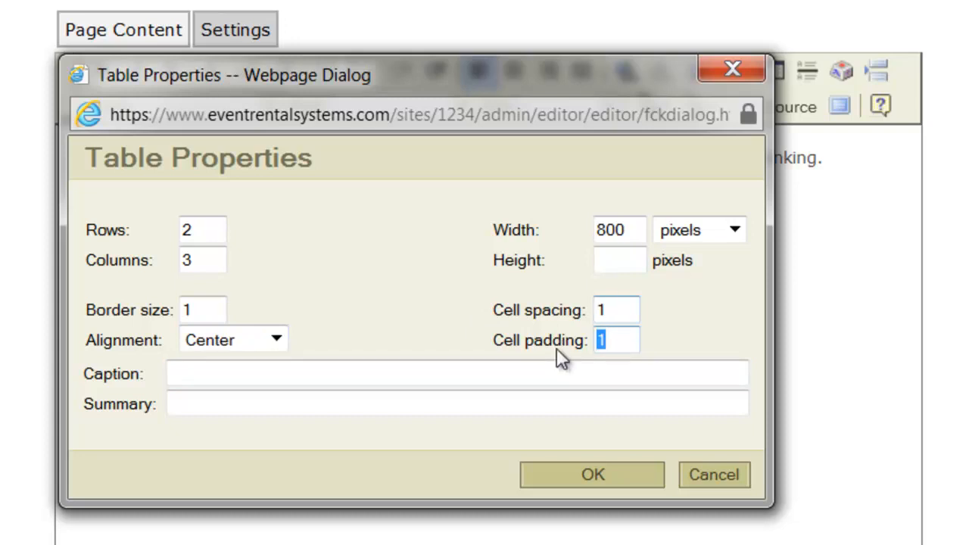
text(5)
click(608, 473)
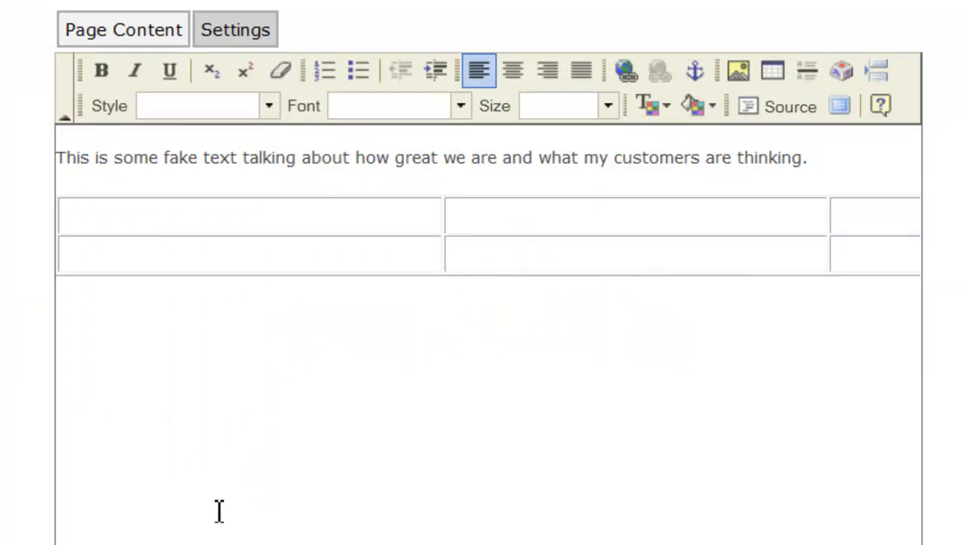
- Maximize the editor to view the wide table, and restore the editor's normal size
scroll(488, 334, right, 4)
scroll(489, 333, left, 4)
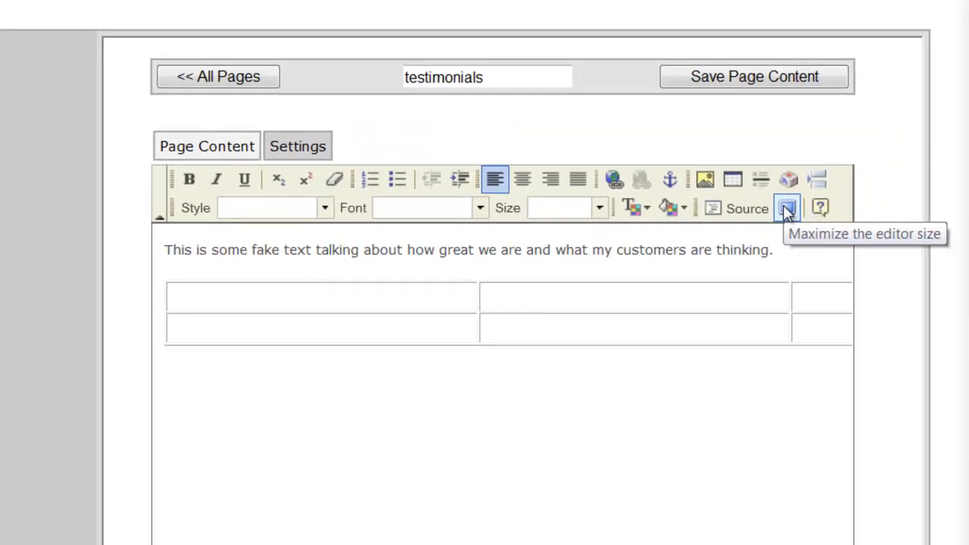
click(788, 209)
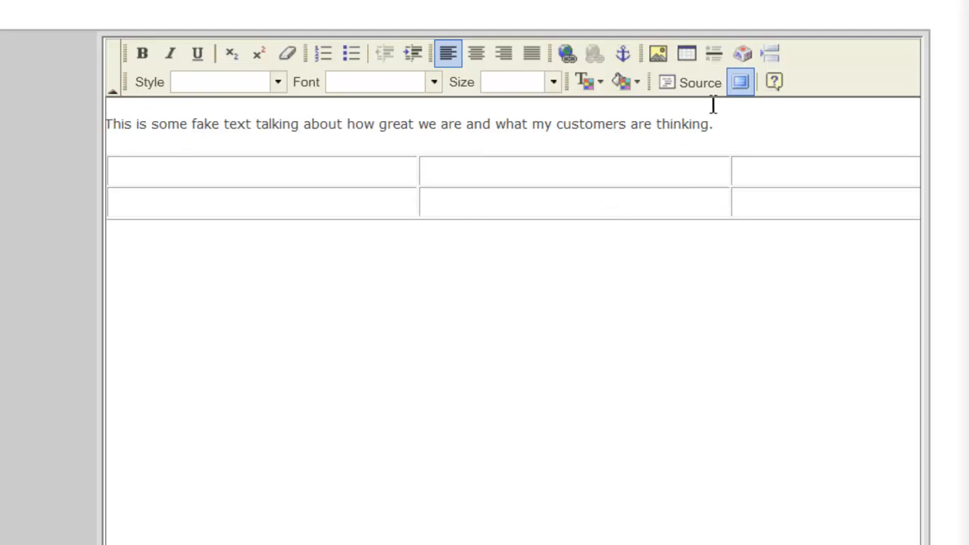
click(741, 83)
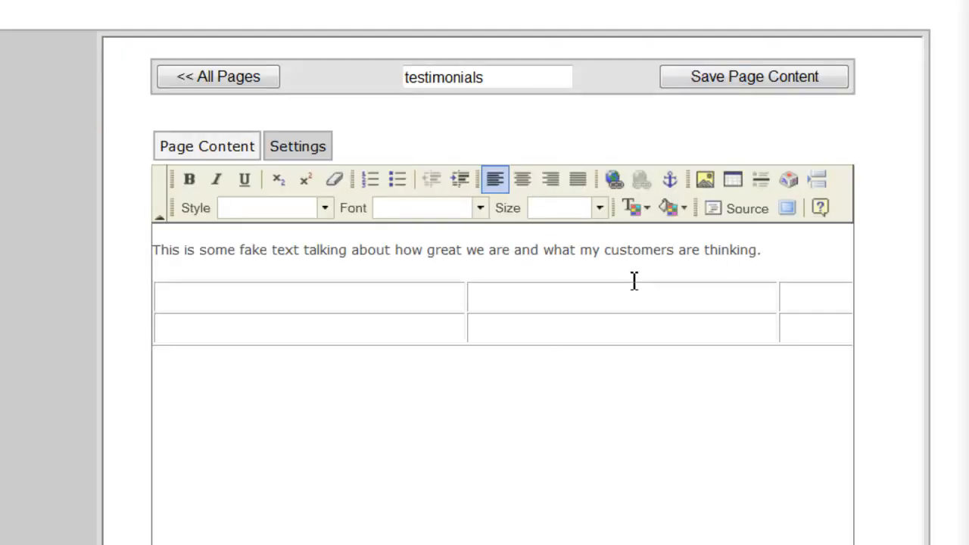
- Enter "This is row 1" and "This is row 2" in the two cells of the table's first column
click(311, 301)
text(Th)
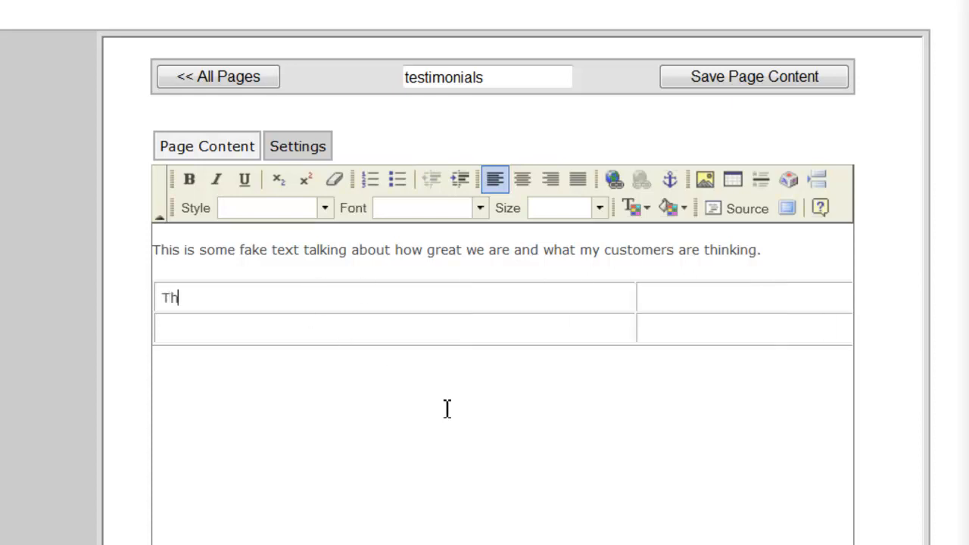
text(is is row 1)
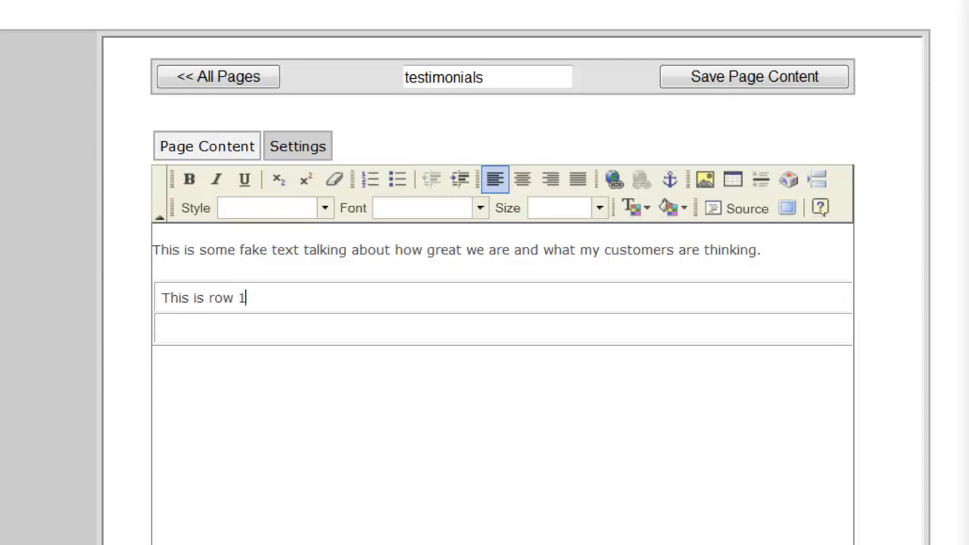
scroll(503, 341, right, 3)
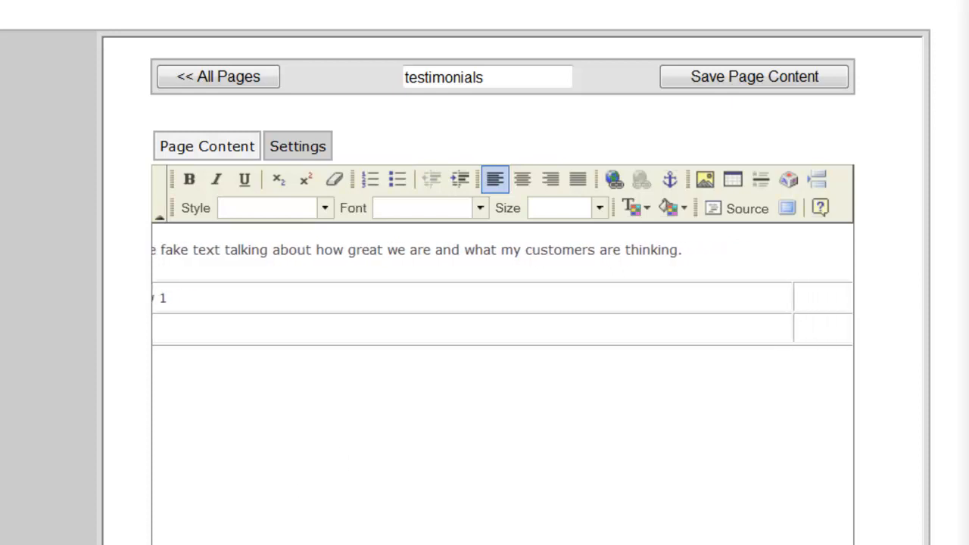
scroll(503, 318, right, 2)
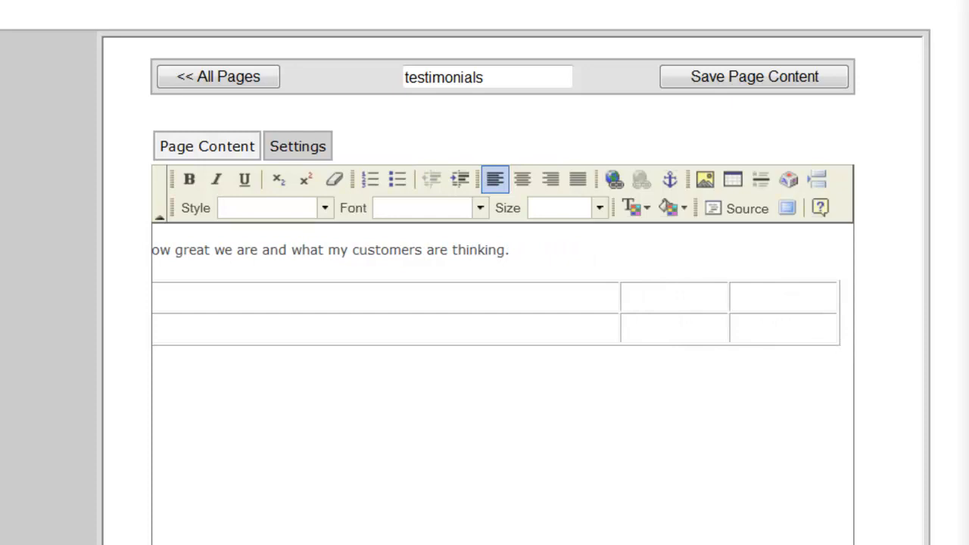
scroll(502, 318, left, 4)
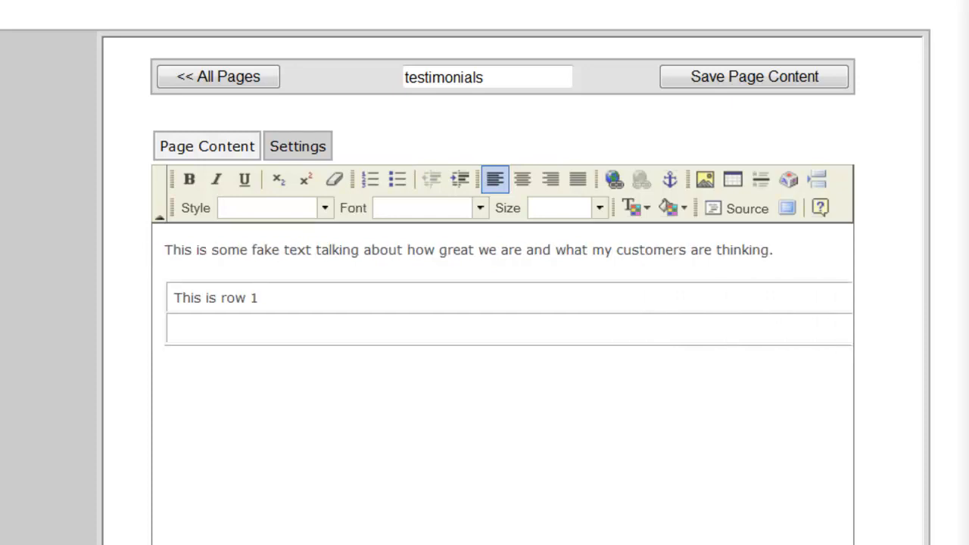
click(222, 330)
text(This is row 2)
- Enter "this is the center" in the middle cell and "This is the far right" in the last cell of the table's first row
scroll(503, 385, right, 4)
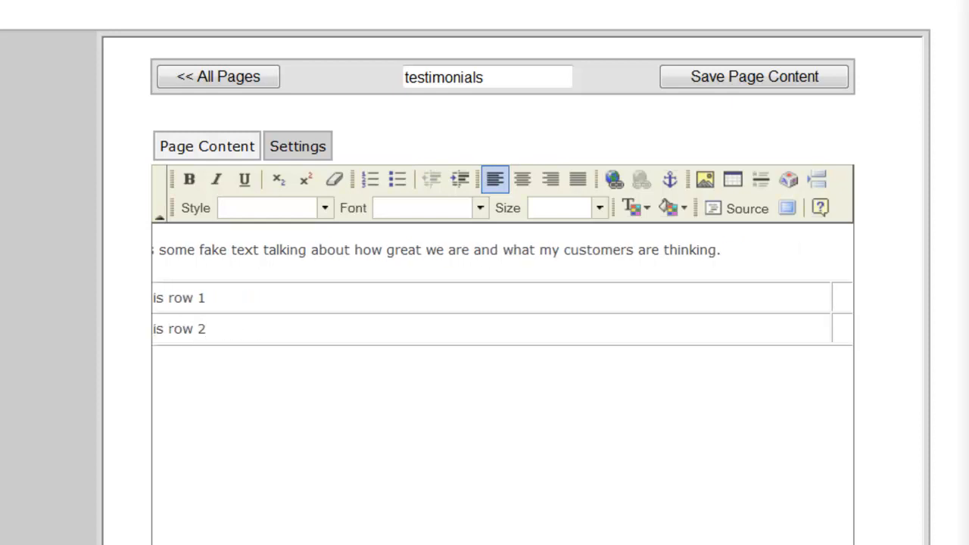
click(686, 301)
text(t)
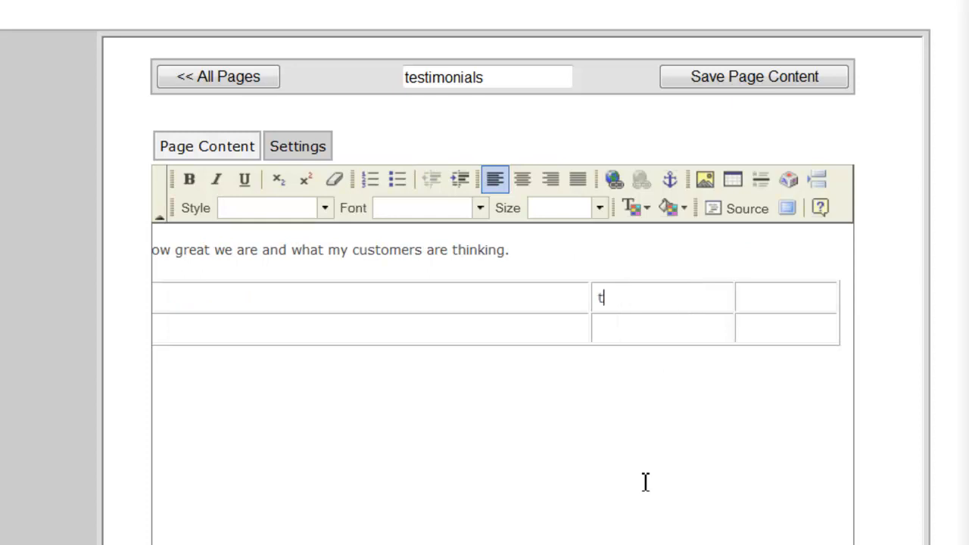
text(his is the center)
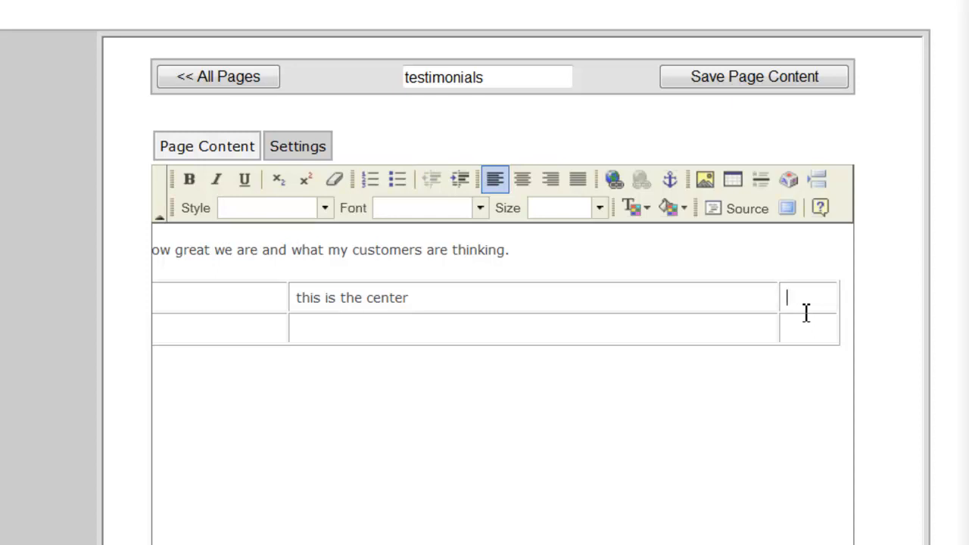
text(This is th)
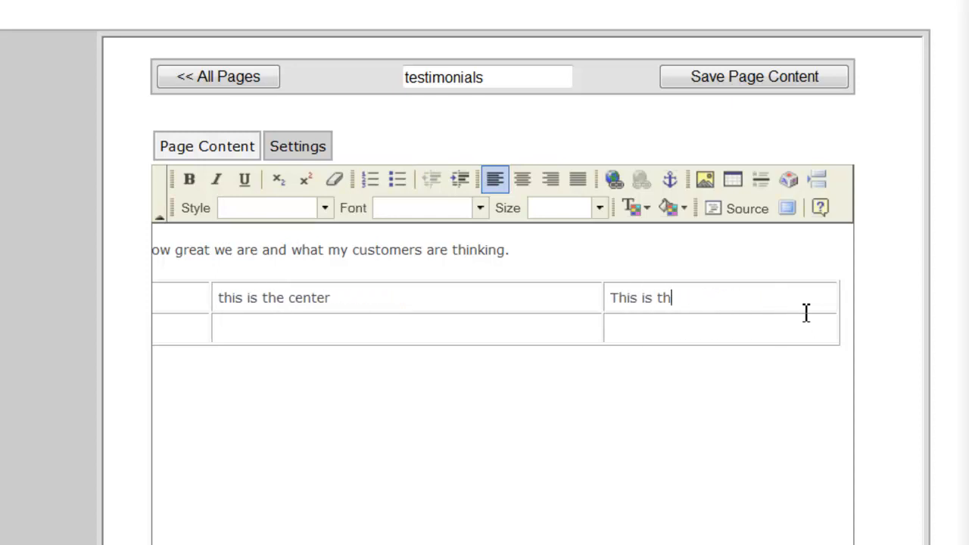
text(e)
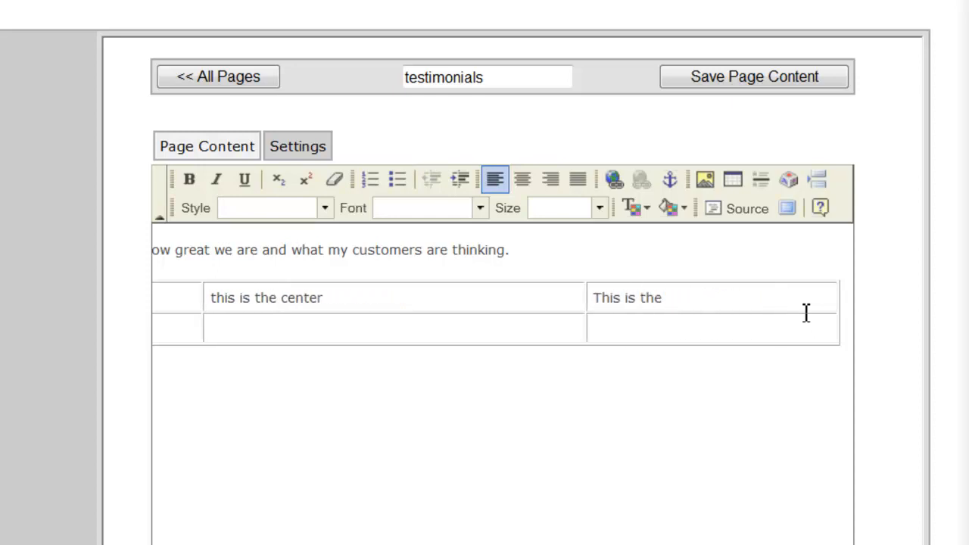
text( far right)
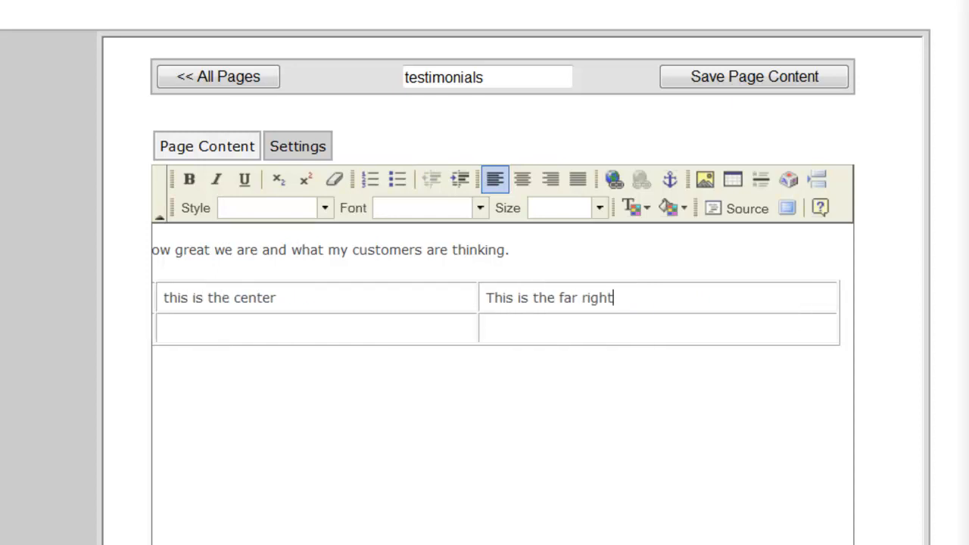
- Add the double-spaced line "this is double spaced" below "This is row 1" in the table's first cell
scroll(503, 385, left, 4)
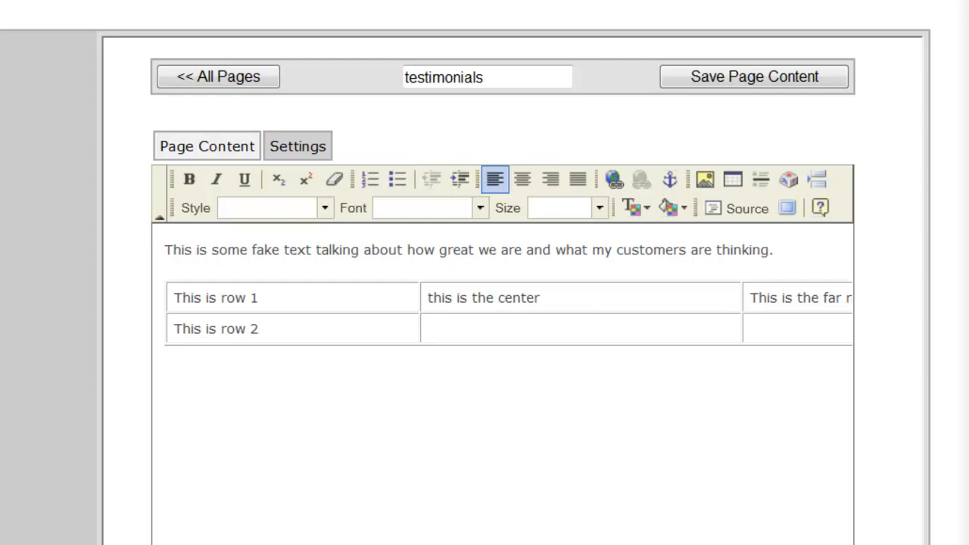
click(362, 303)
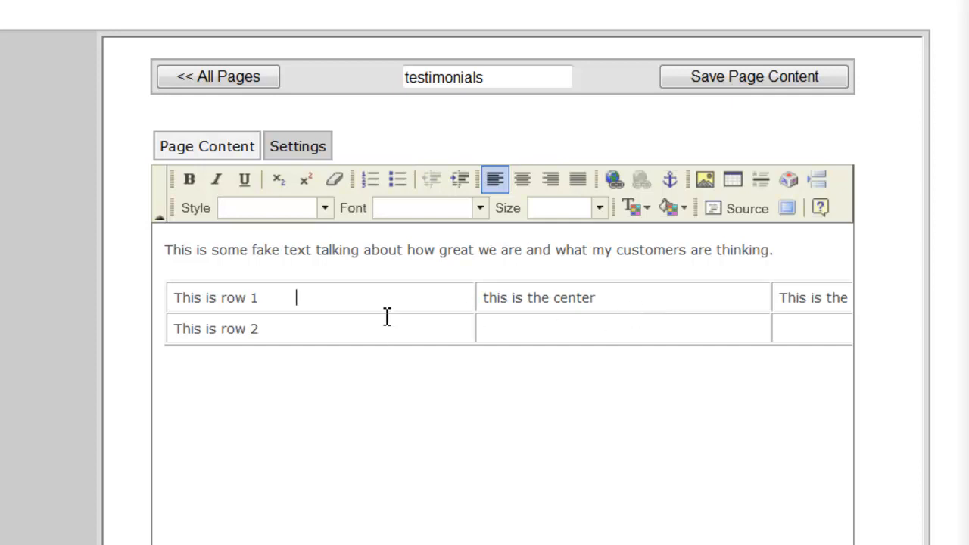
key(Return)
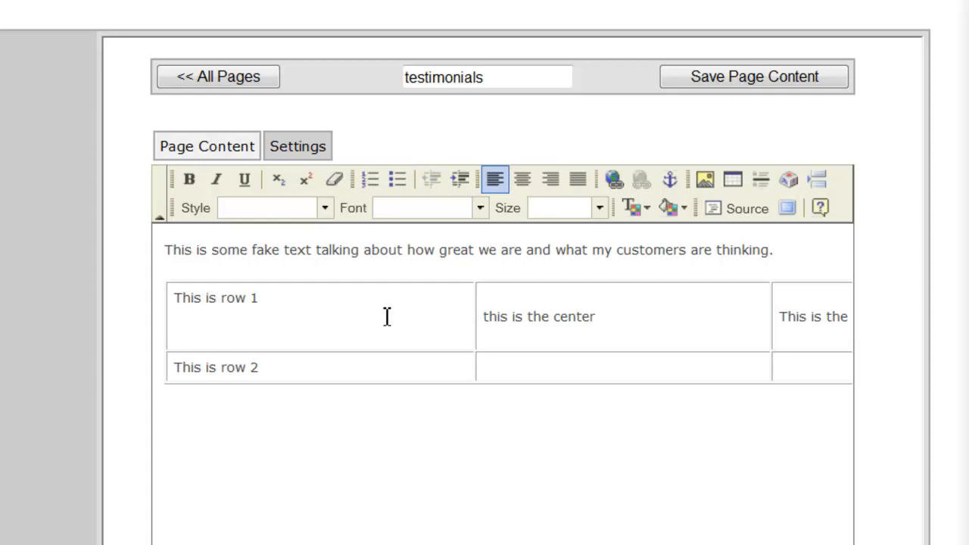
text(this is double )
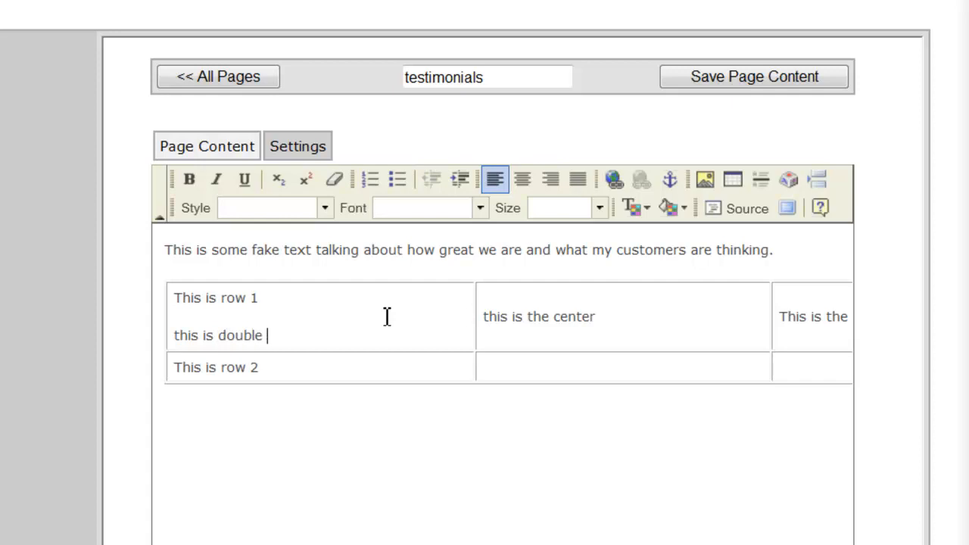
text(spaced)
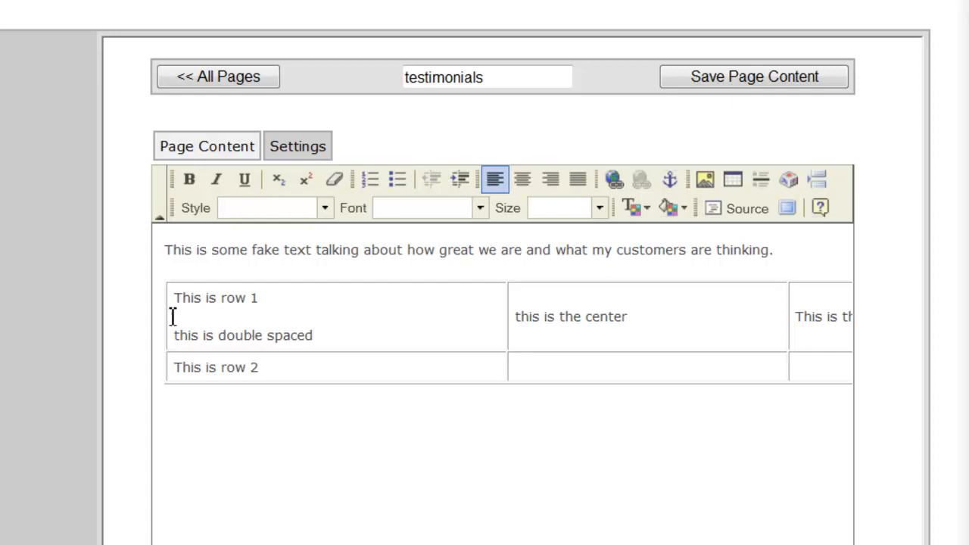
- Replace the paragraph break before "this is double spaced" with a single-spaced line break
click(278, 301)
click(174, 334)
key(BackSpace)
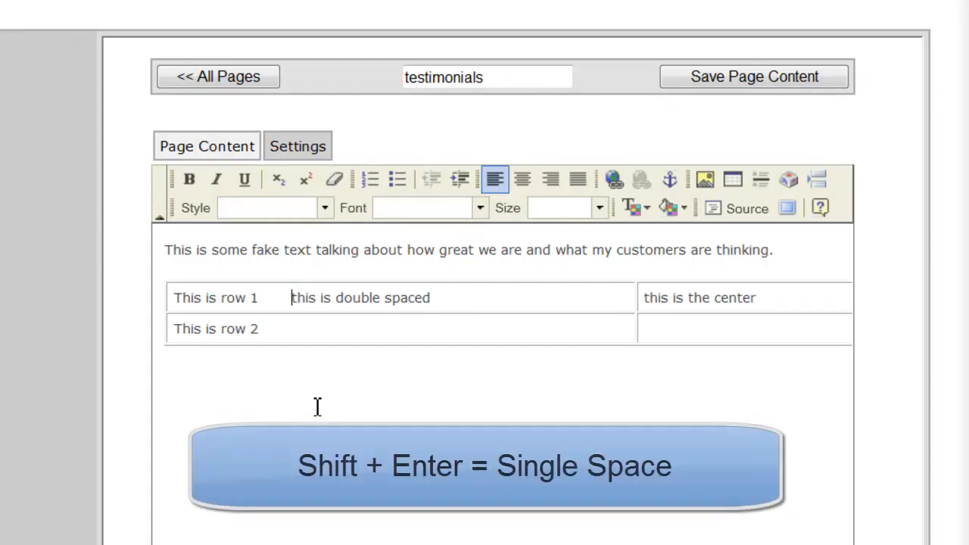
key(shift+Return)
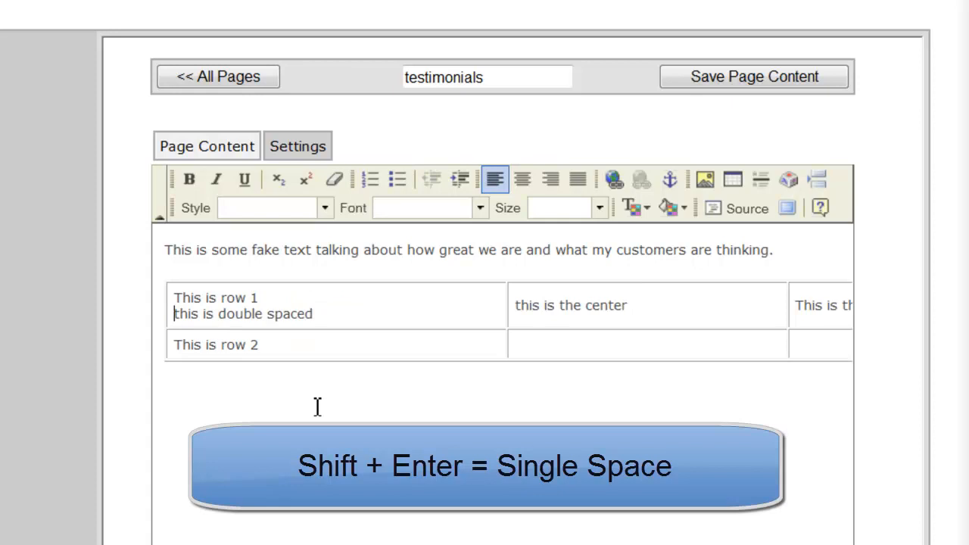
key(Right)
key(Right)
key(Right)
key(Right)
key(Right)
key(Right)
key(Right)
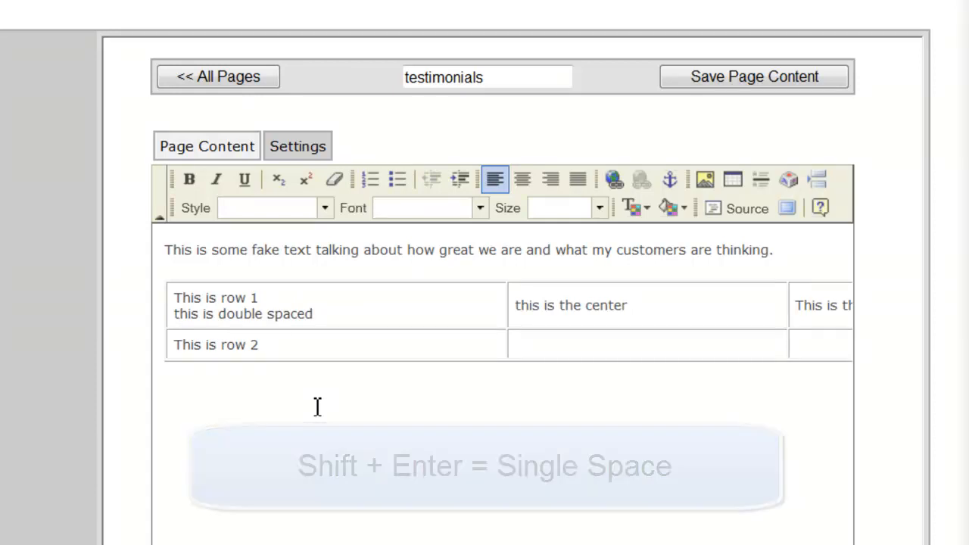
- Set the table's border size to 0 in its table properties and apply the change
click(382, 361)
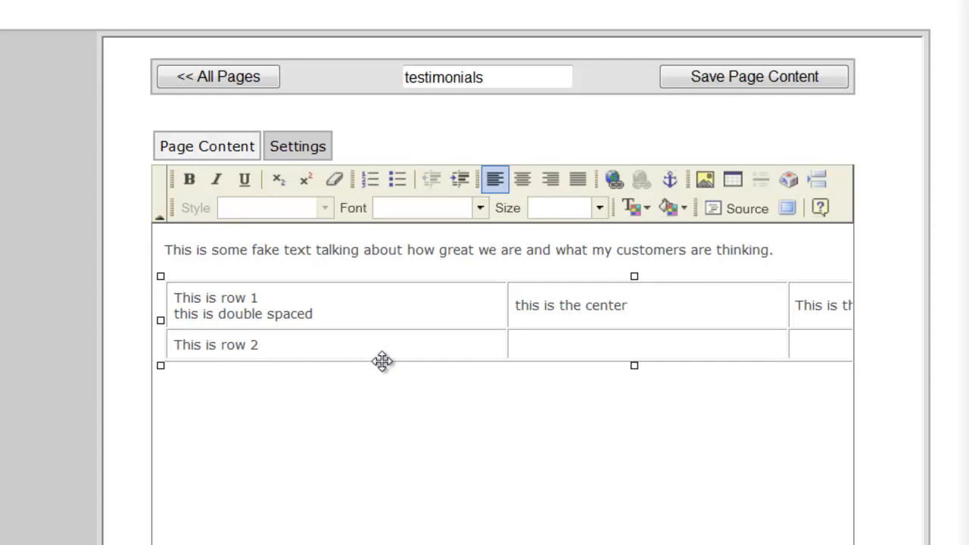
right_click(382, 361)
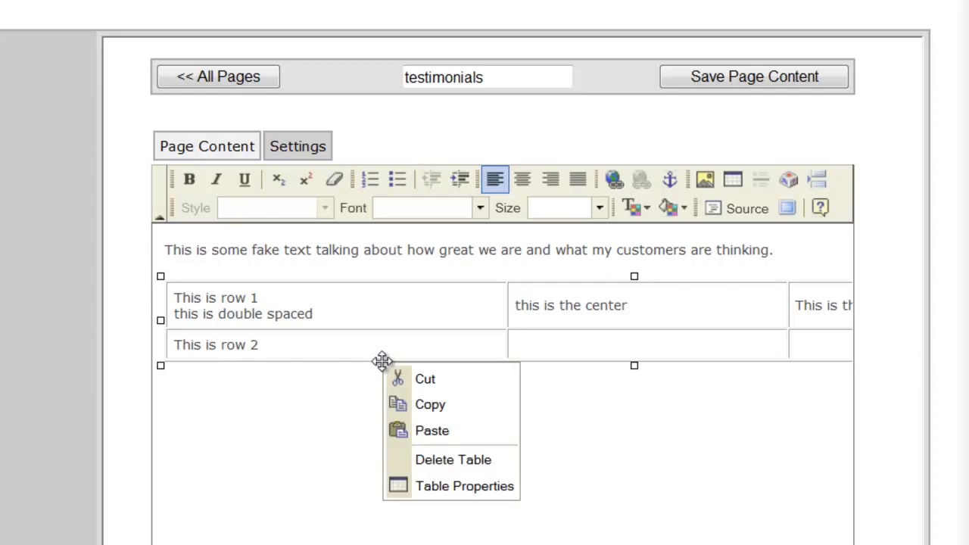
click(464, 487)
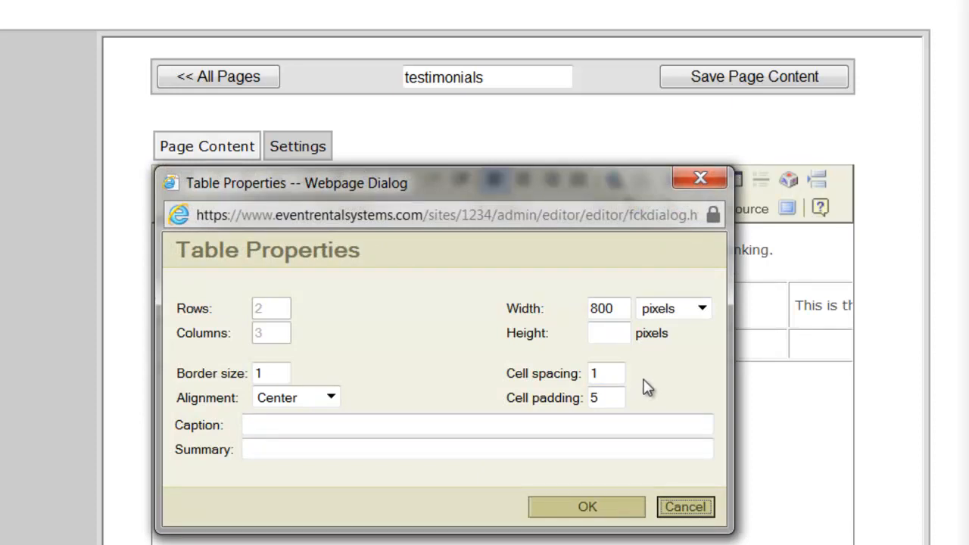
drag(288, 372, 196, 378)
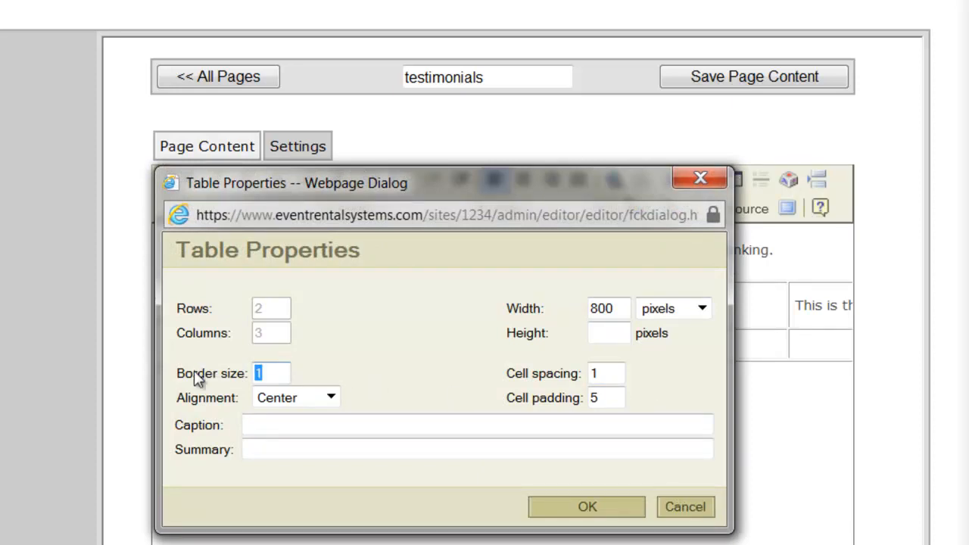
text(0)
click(572, 511)
click(364, 444)
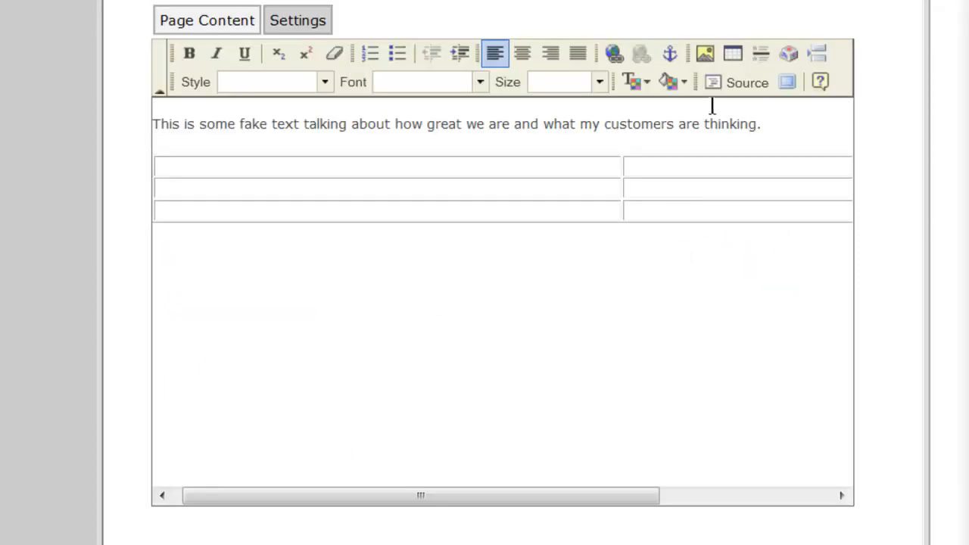
- Upload the picture rr09 002.JPG from the 2009-09-16 rr09 pictures folder with maximum height and width of 200
click(711, 57)
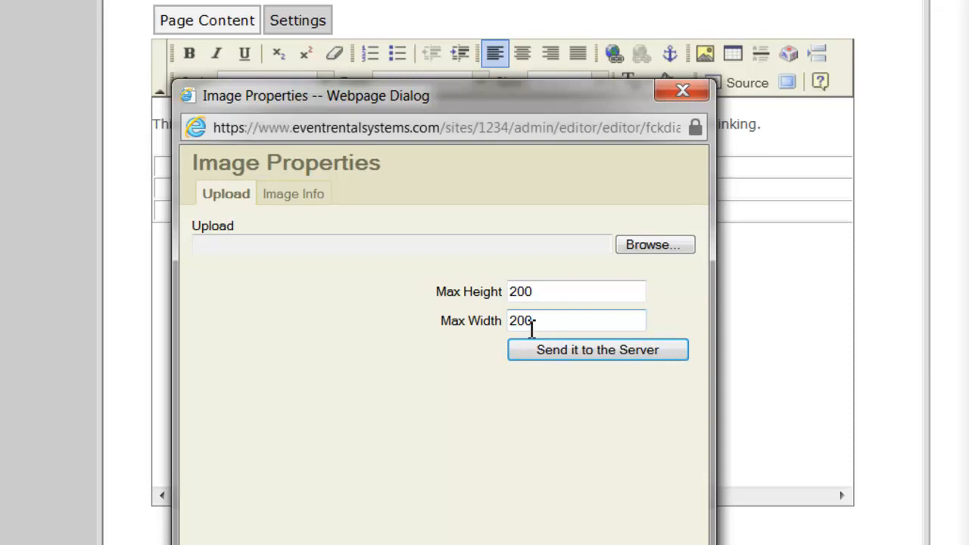
click(652, 249)
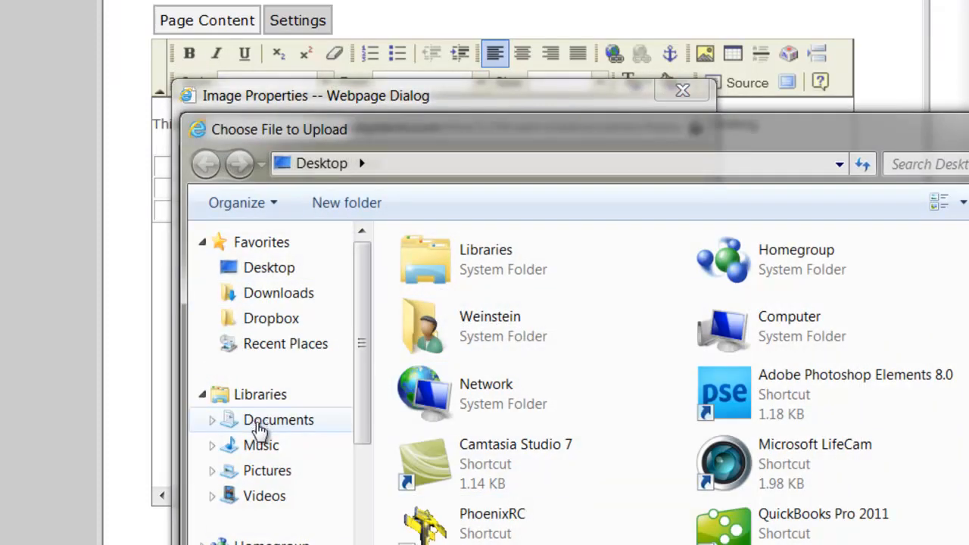
click(257, 473)
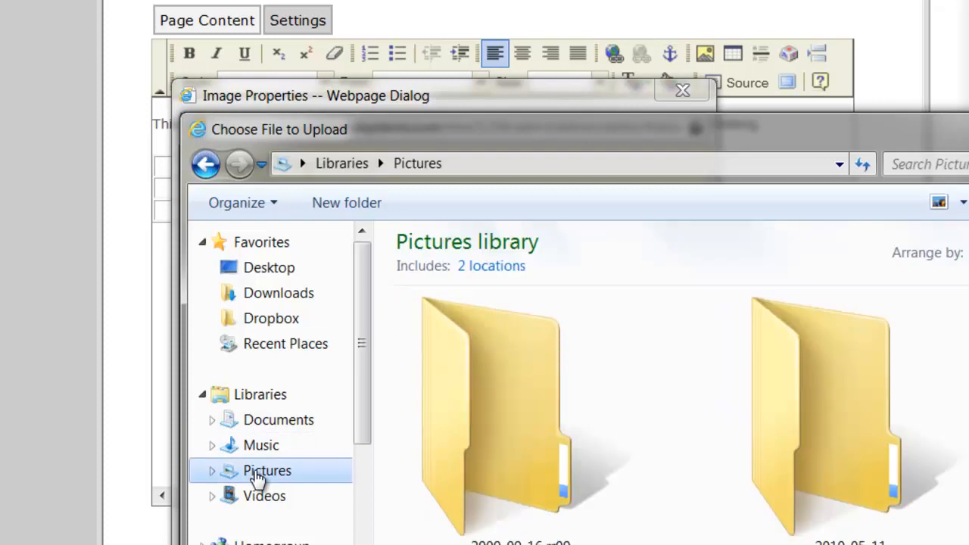
double_click(553, 455)
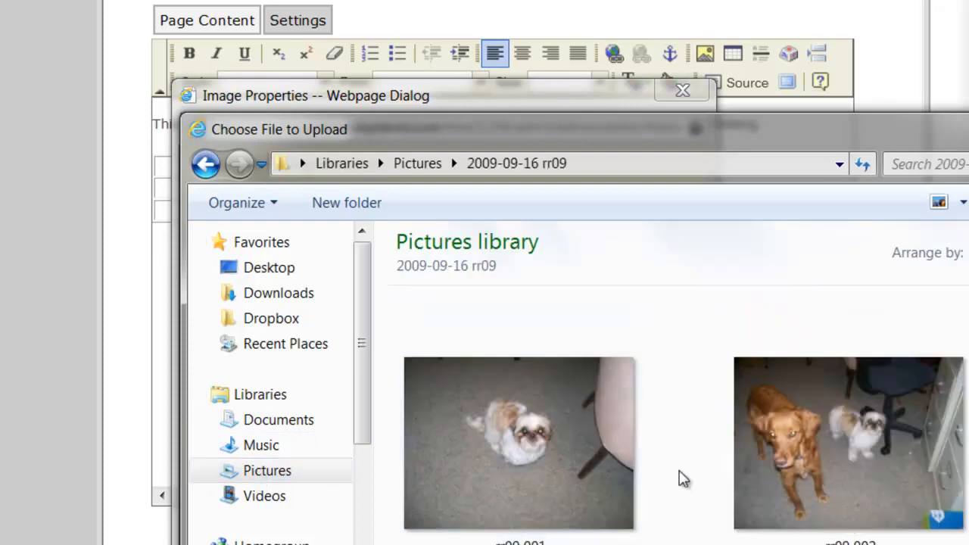
scroll(720, 484, down, 5)
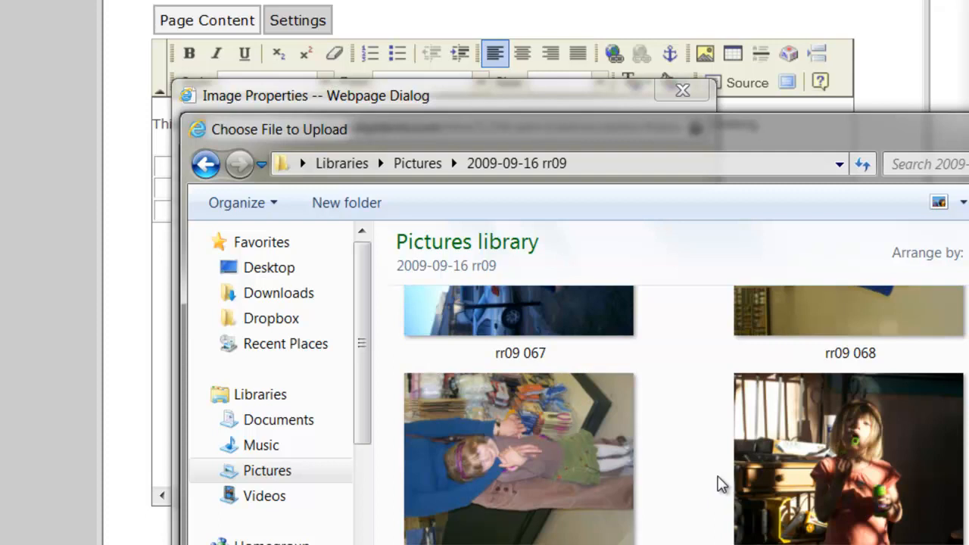
scroll(719, 485, up, 10)
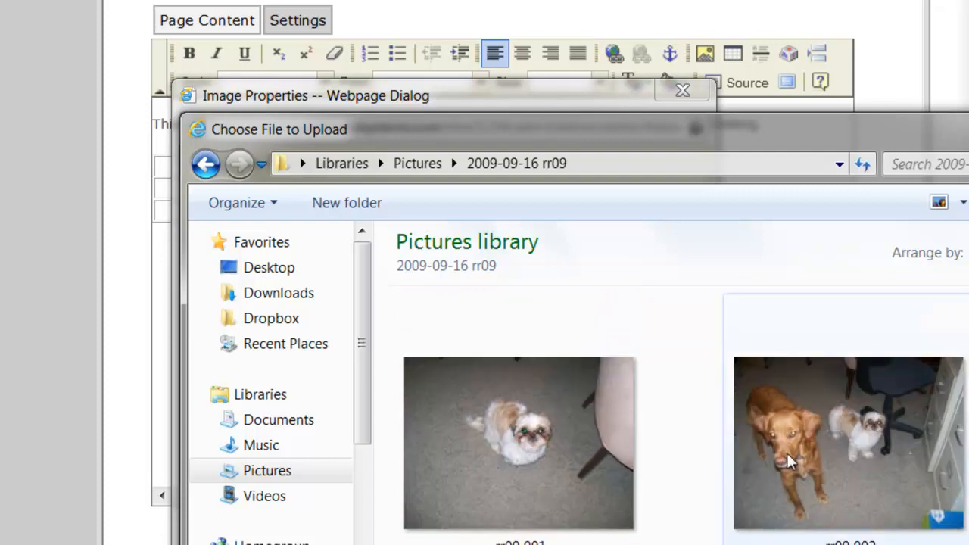
double_click(786, 453)
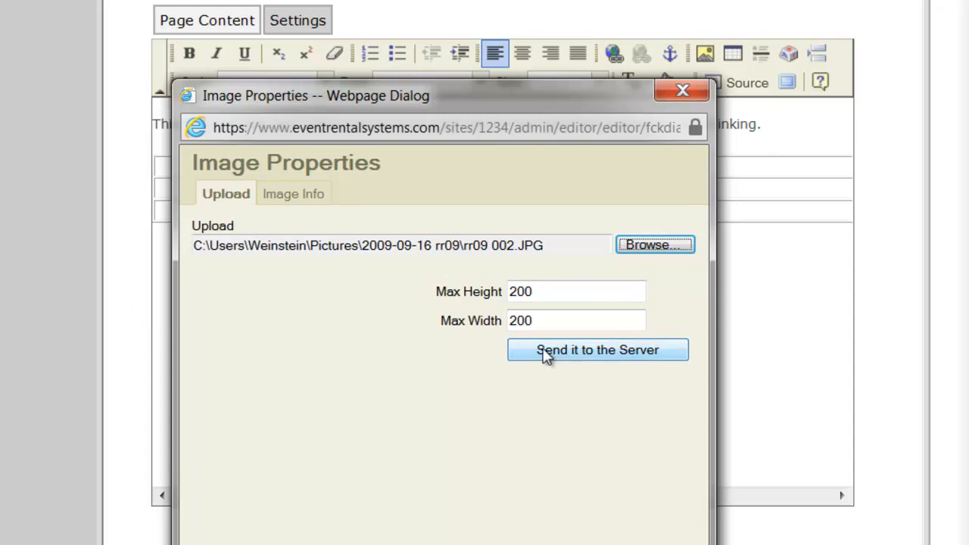
click(608, 356)
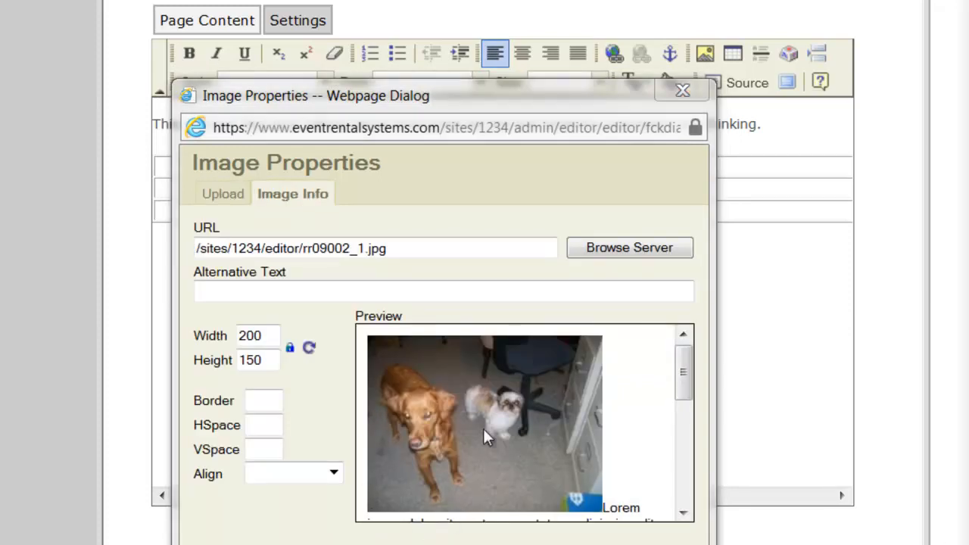
- Check the image preview, insert the picture into the table's first cell at 200 by 150, and shrink it to about three quarters of that width
drag(688, 395, 684, 426)
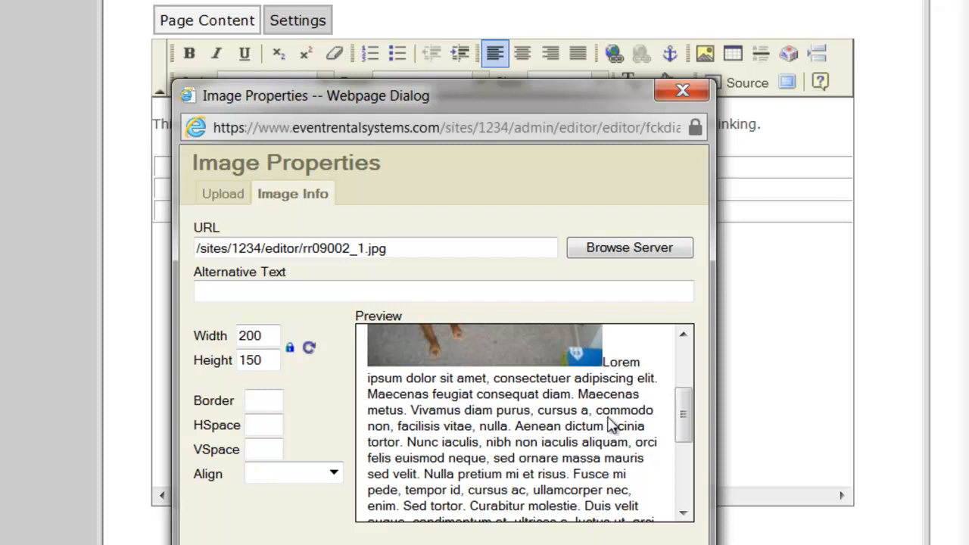
drag(683, 418, 685, 410)
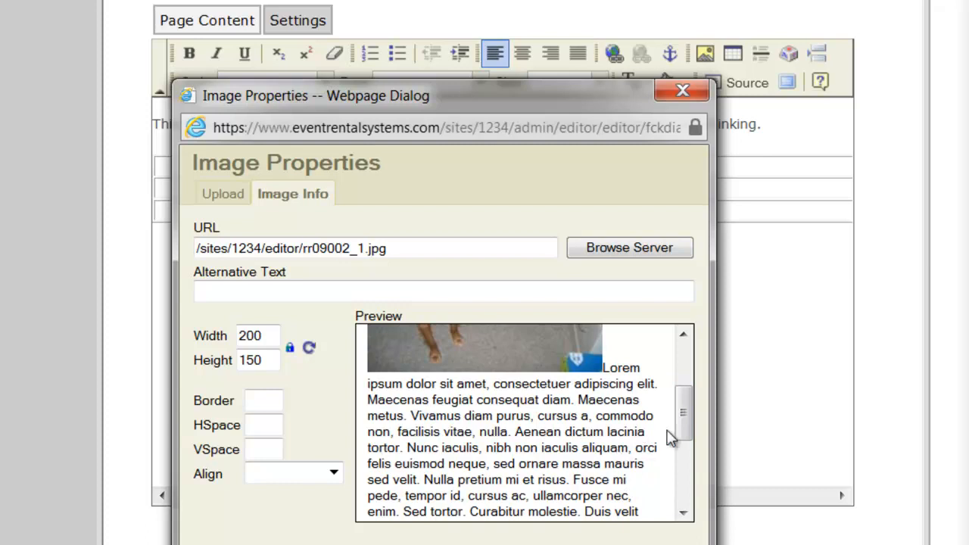
drag(688, 420, 691, 371)
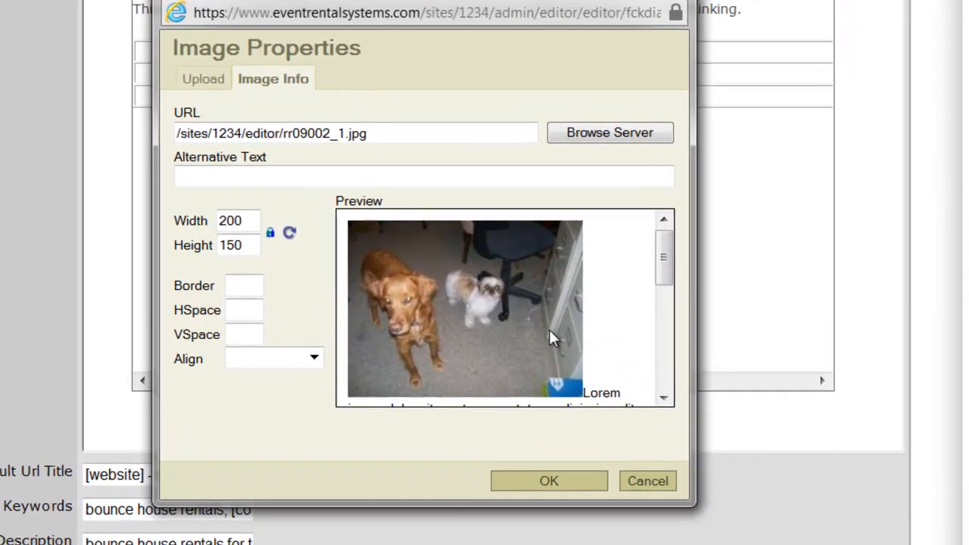
click(552, 479)
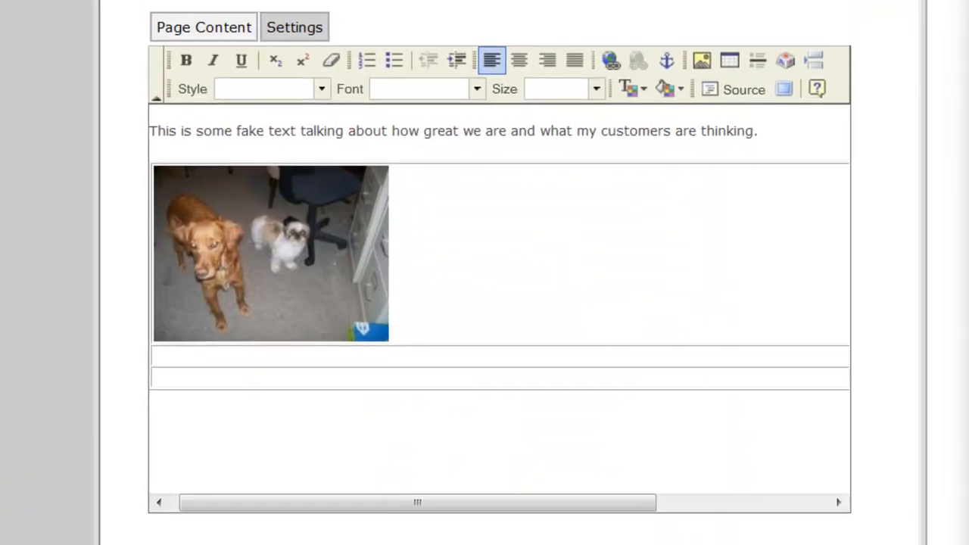
drag(286, 241, 364, 255)
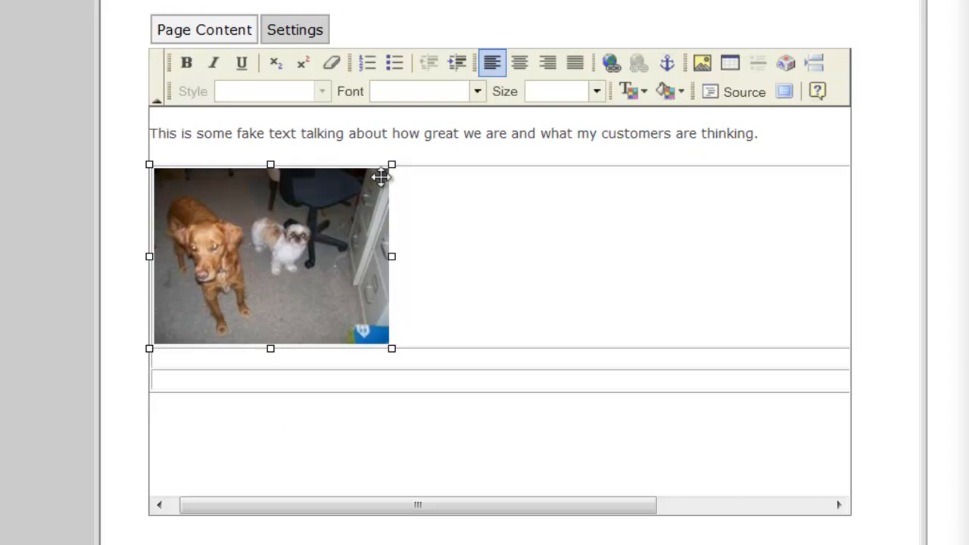
drag(388, 167, 335, 219)
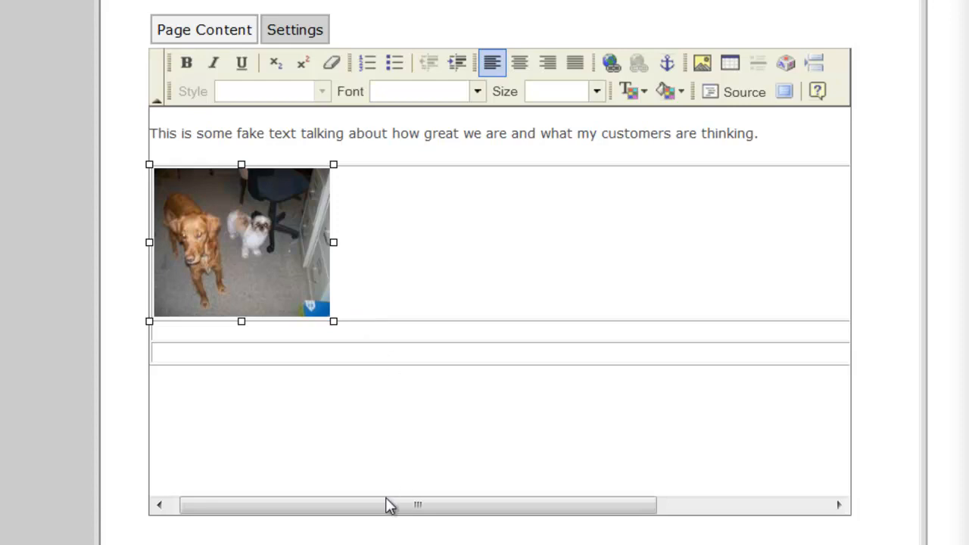
- Upload the picture rr09 003 from the 2009-09-16 rr09 folder for the second cell of the table's first row
drag(371, 509, 608, 541)
click(825, 239)
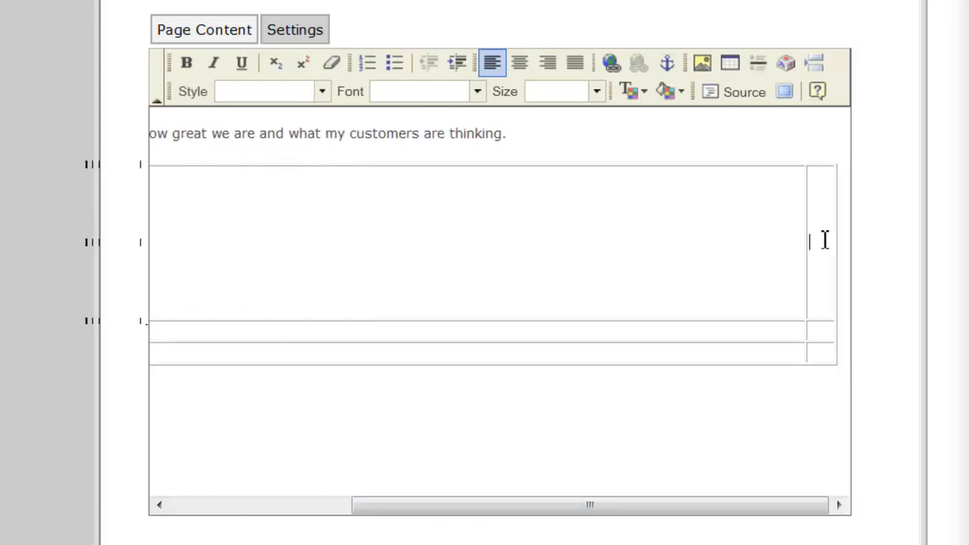
click(703, 64)
click(637, 253)
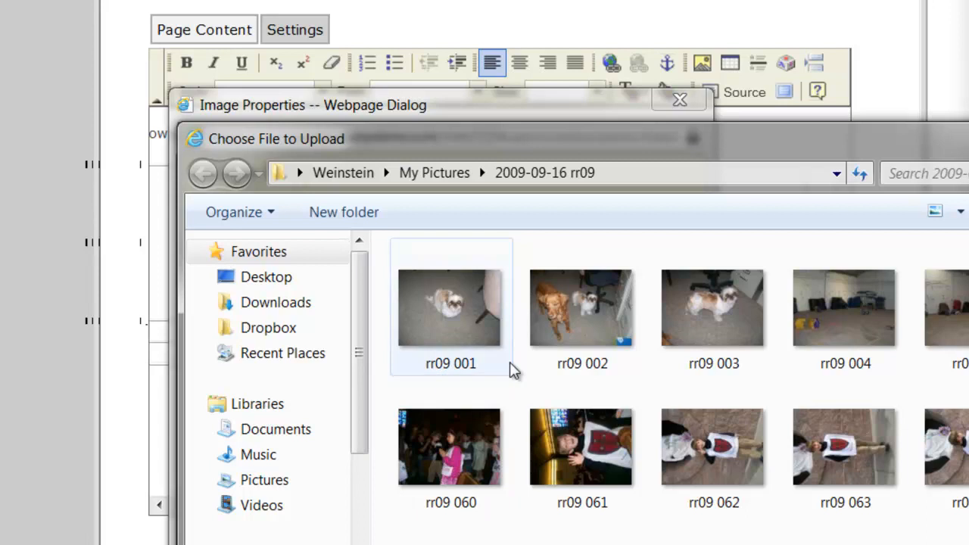
click(719, 304)
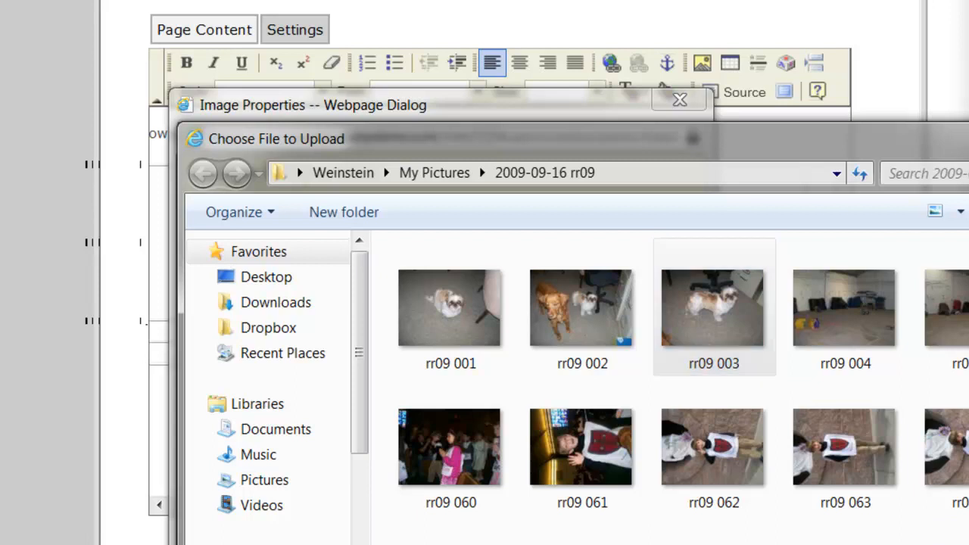
key(Return)
click(553, 362)
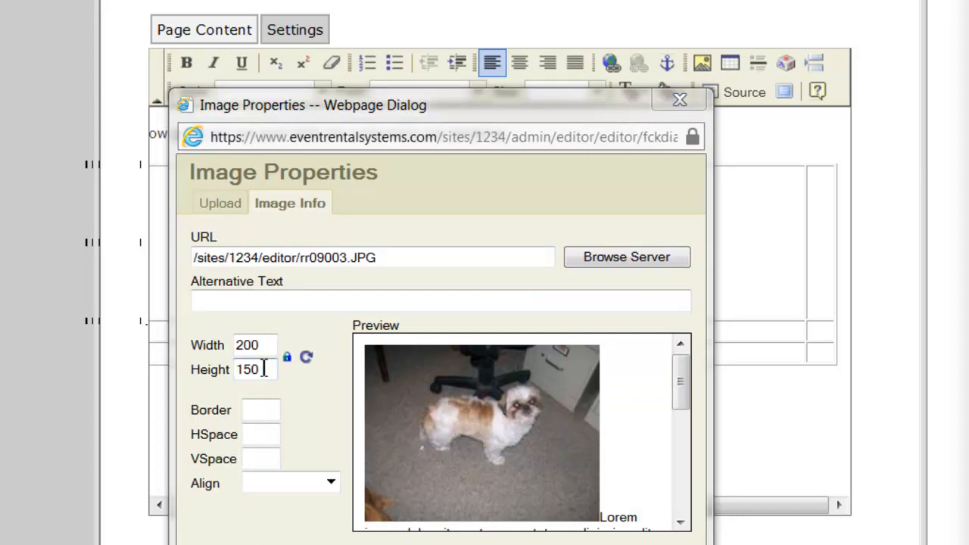
- Give the picture a border of 3, choose its alignment, and insert it into the table at 200 by 150
click(253, 411)
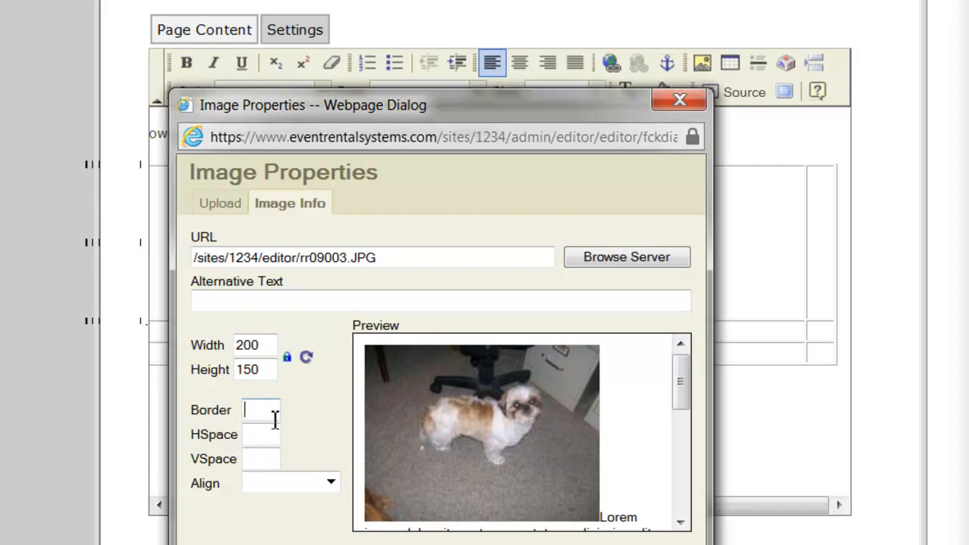
text(2)
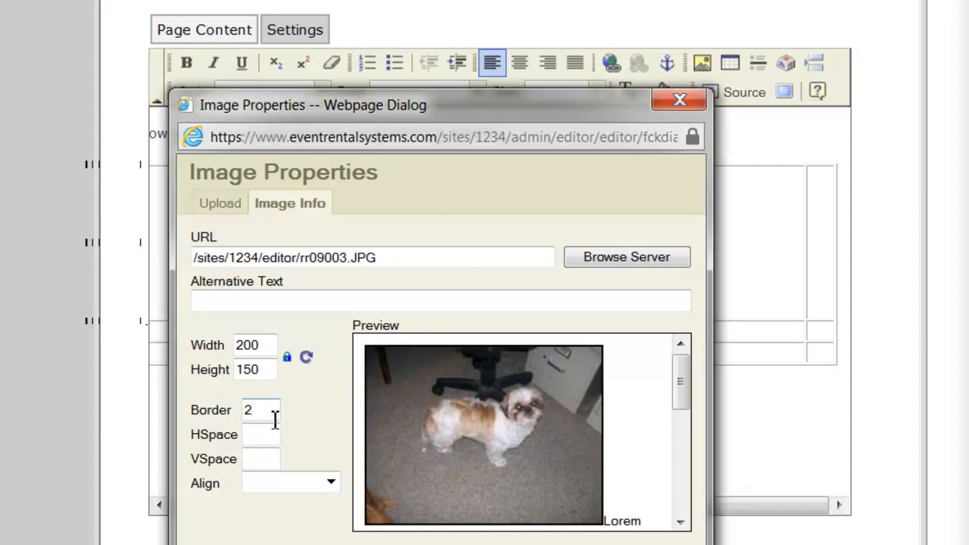
drag(264, 409, 225, 409)
text(3)
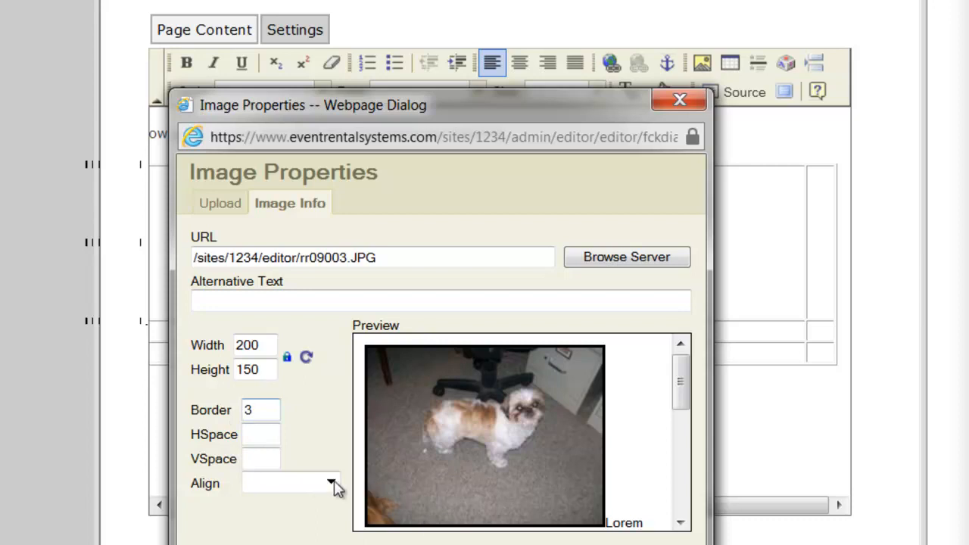
click(287, 484)
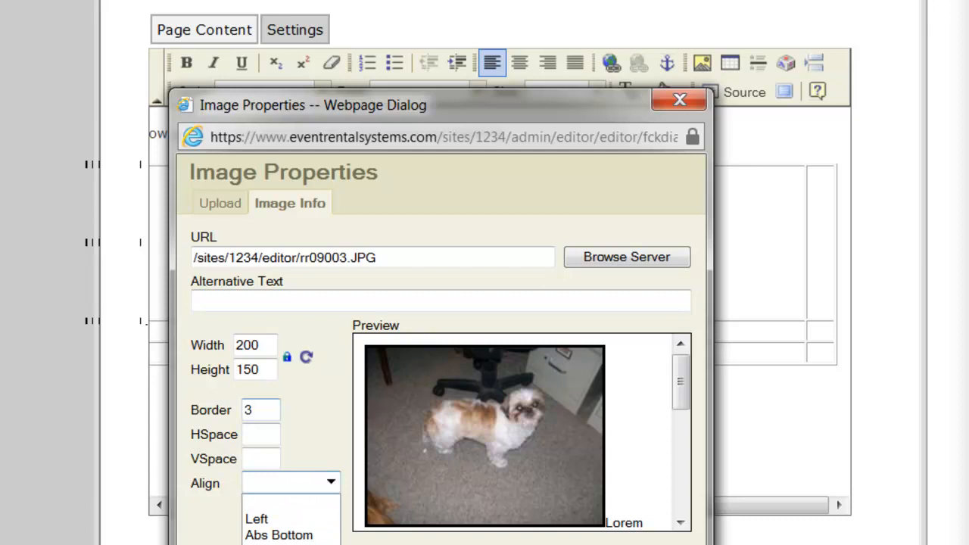
click(272, 544)
click(557, 544)
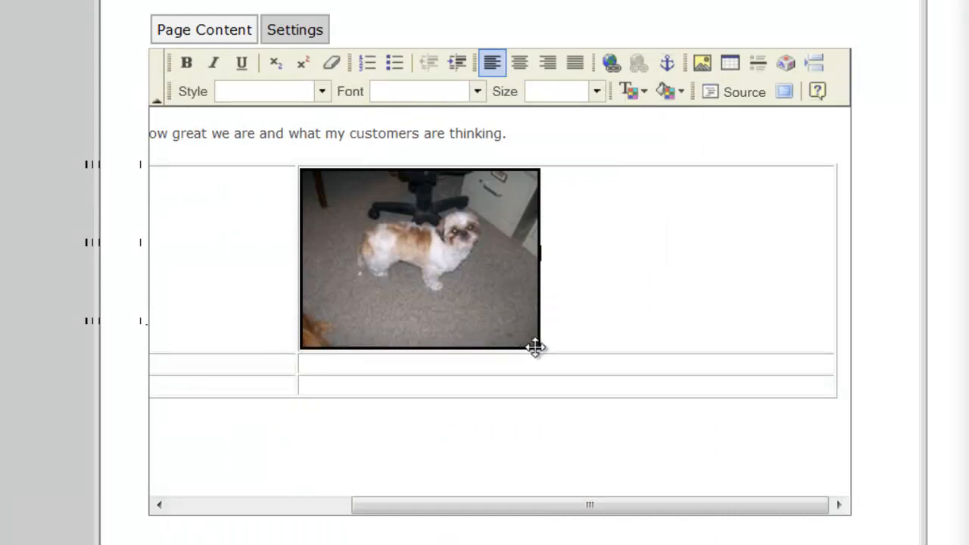
- Move the bordered dog picture down into the second row of the same table column
click(474, 265)
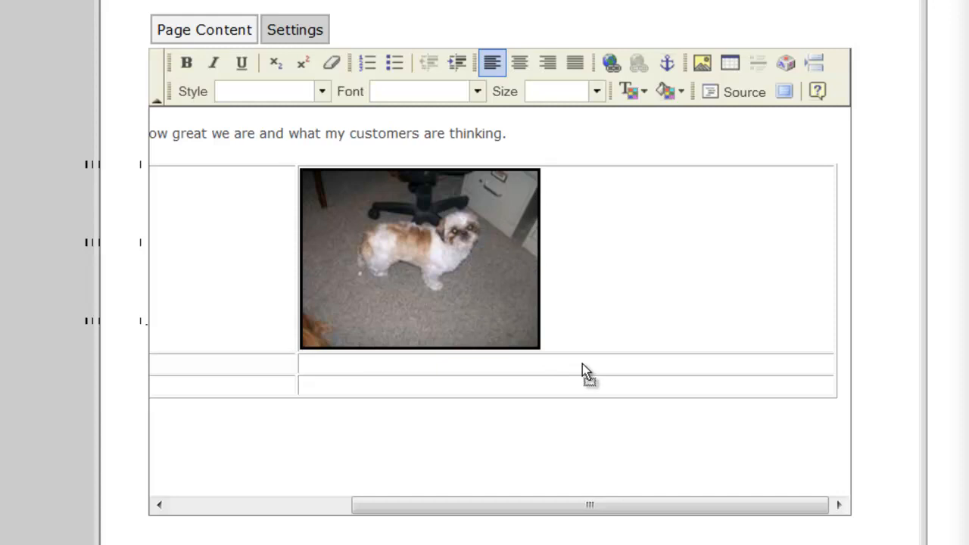
drag(582, 364, 582, 363)
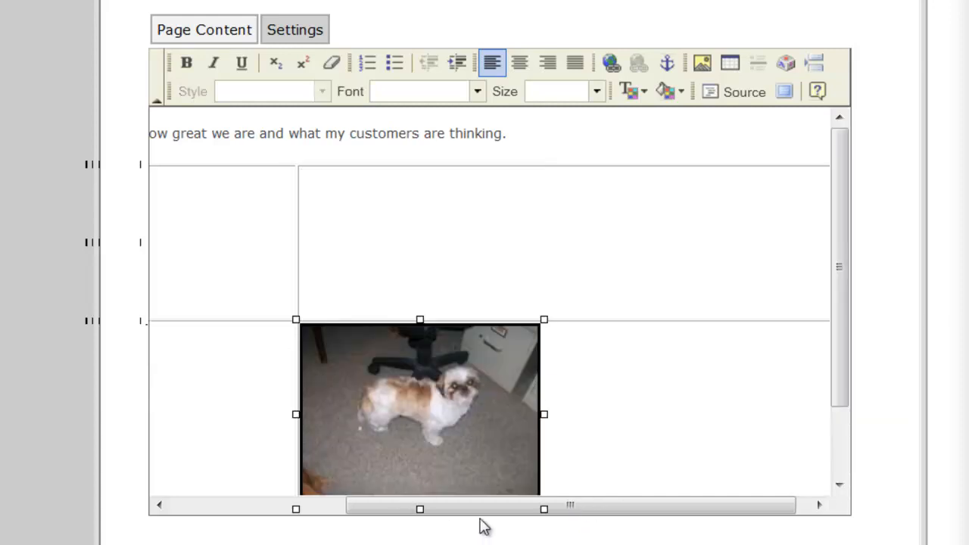
- Split the empty first cell of the table's second row horizontally into two cells
drag(626, 513, 356, 540)
click(348, 389)
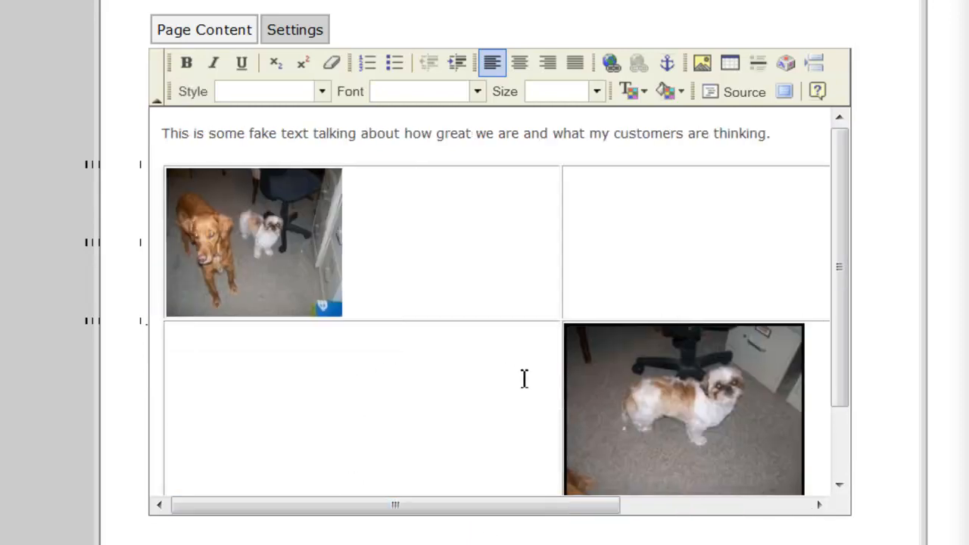
right_click(365, 404)
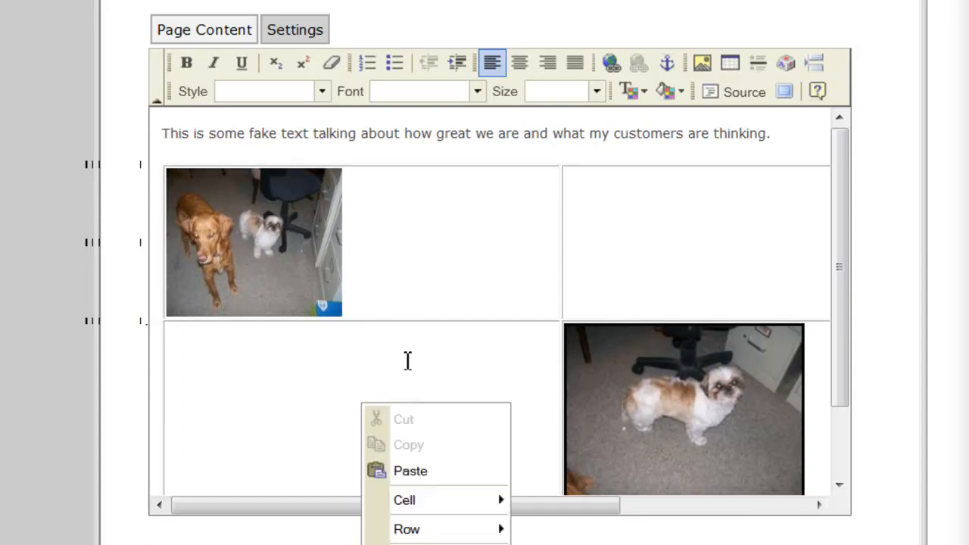
click(451, 498)
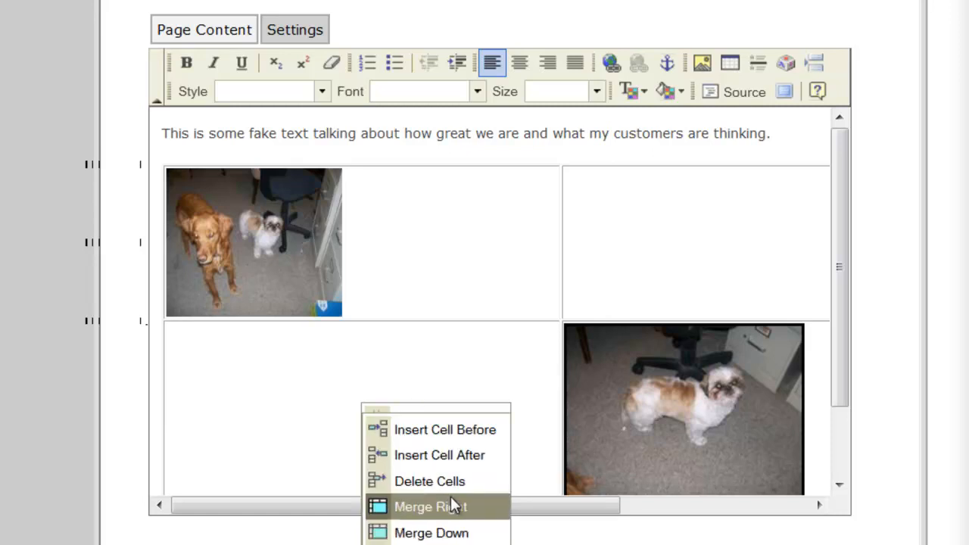
right_click(303, 424)
mouse_move(390, 523)
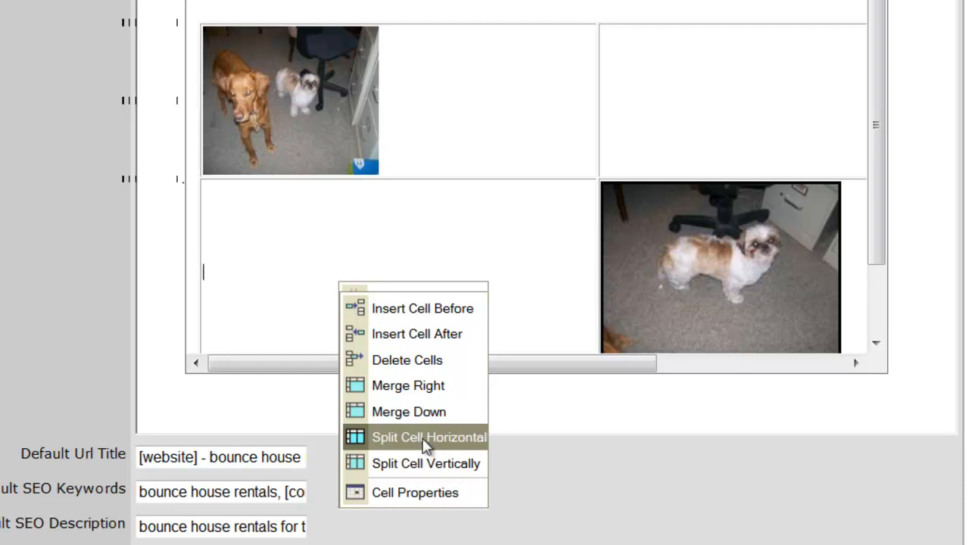
click(425, 445)
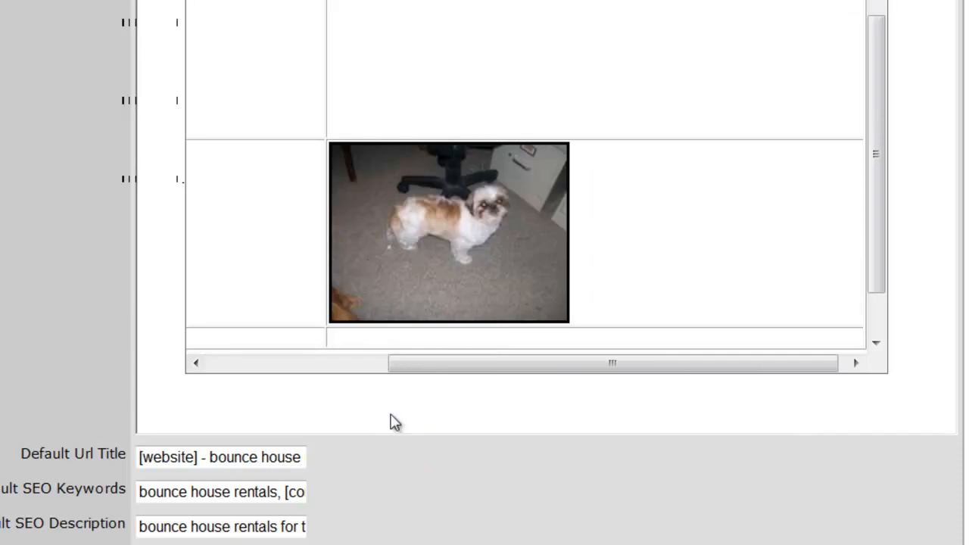
drag(475, 363, 300, 362)
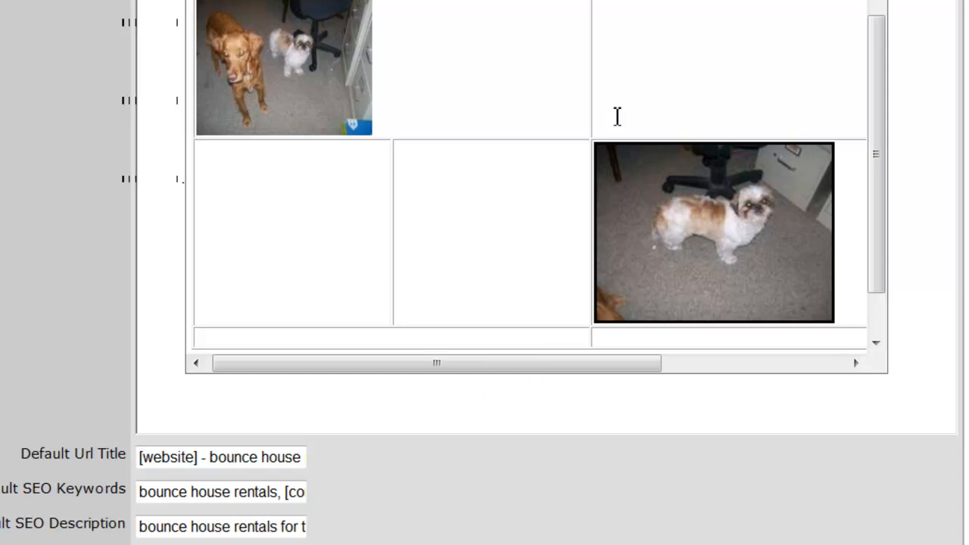
- Save the testimonials page content
scroll(750, 50, up, 5)
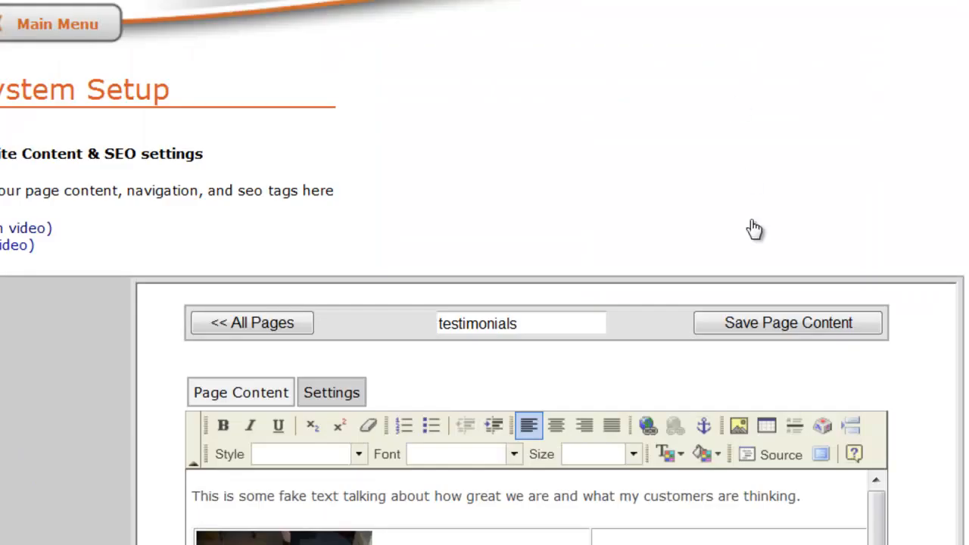
scroll(763, 379, down, 5)
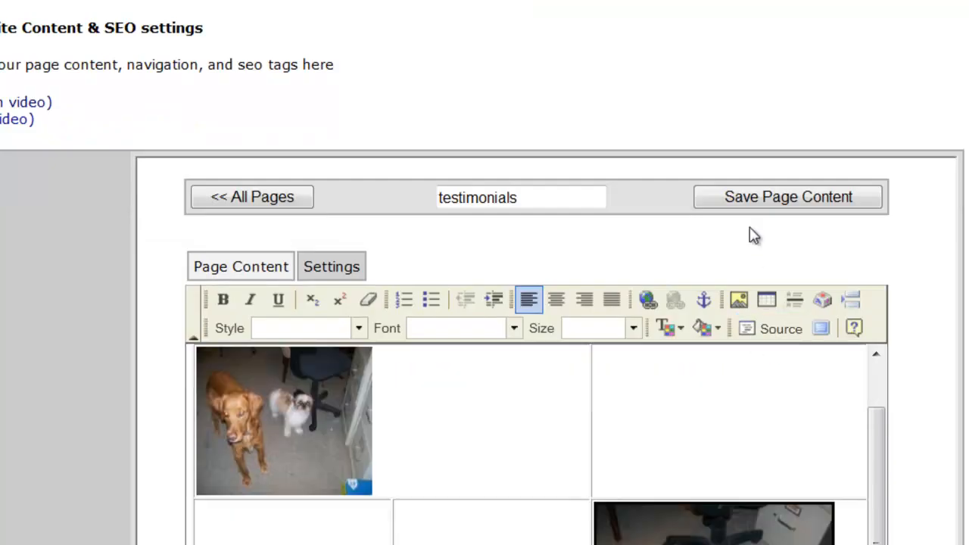
click(809, 195)
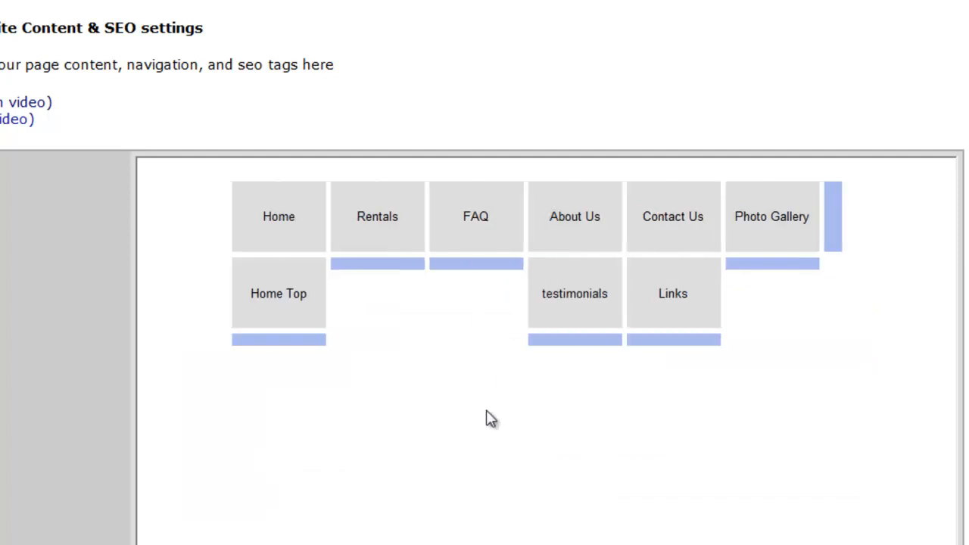